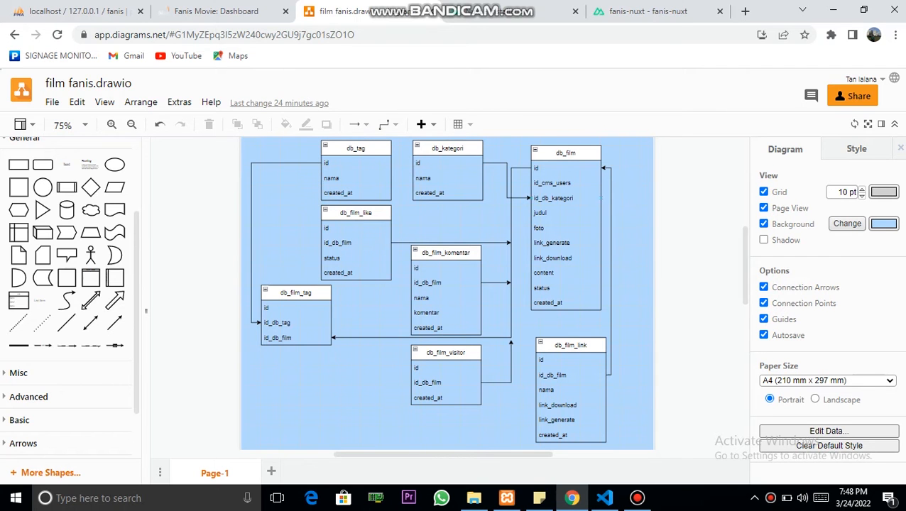
# Examine the tables, fields and connections in the film fanis database diagram, including db_tag, db_kategori, db_film and db_film_visitor
pyautogui.click(565, 213)
pyautogui.press('Escape')
pyautogui.click(355, 171)
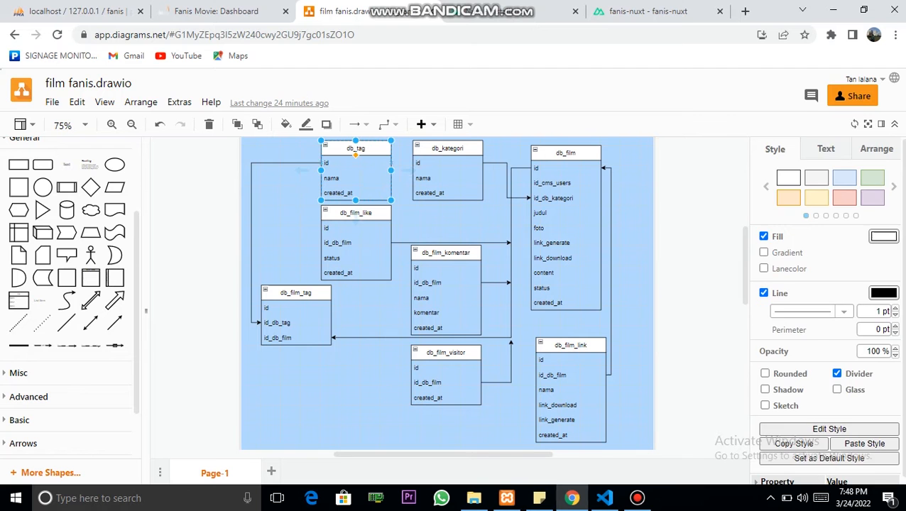
pyautogui.click(296, 292)
pyautogui.click(447, 148)
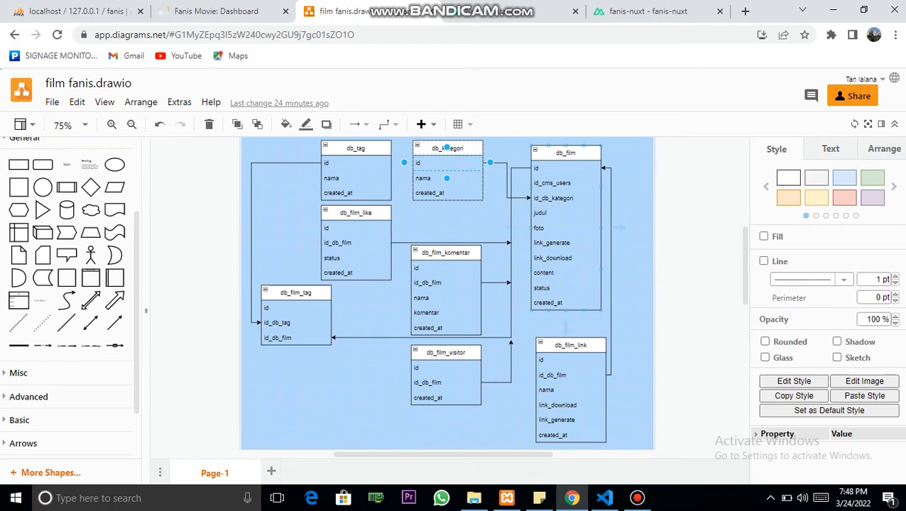
pyautogui.click(566, 153)
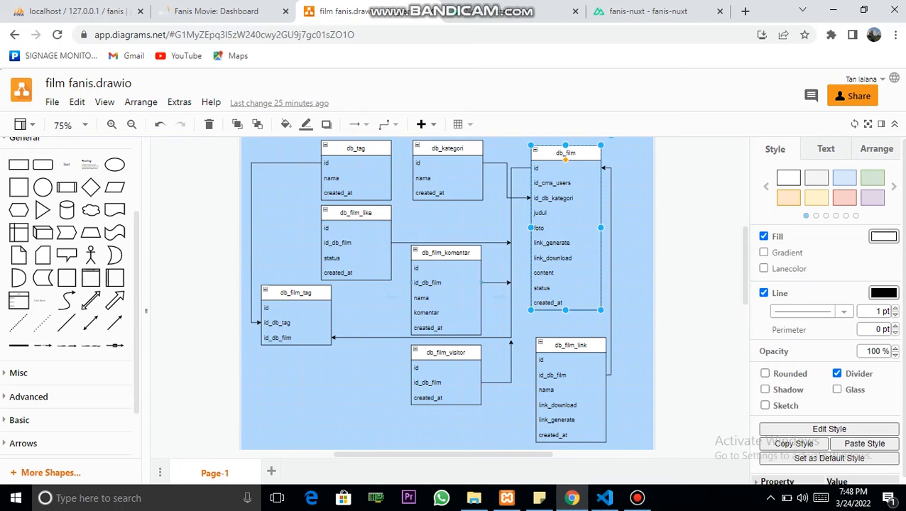
pyautogui.click(440, 282)
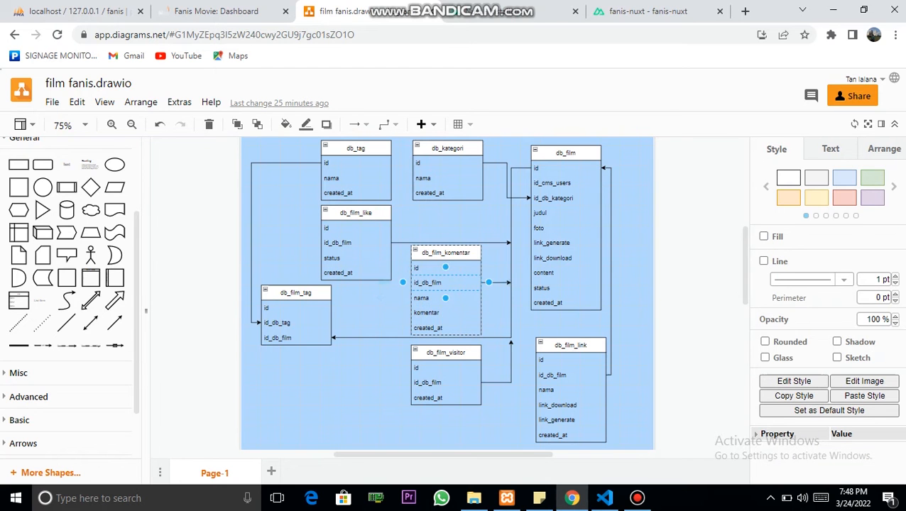
pyautogui.click(440, 382)
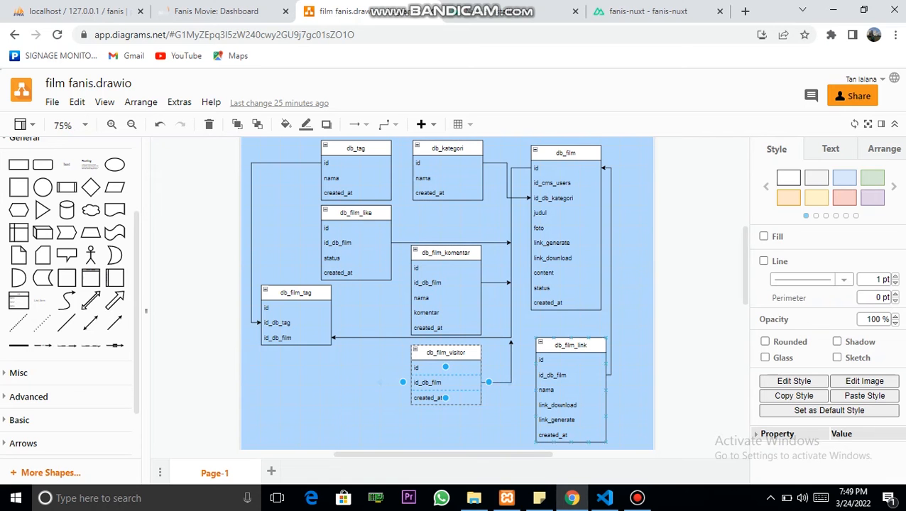
pyautogui.press('Escape')
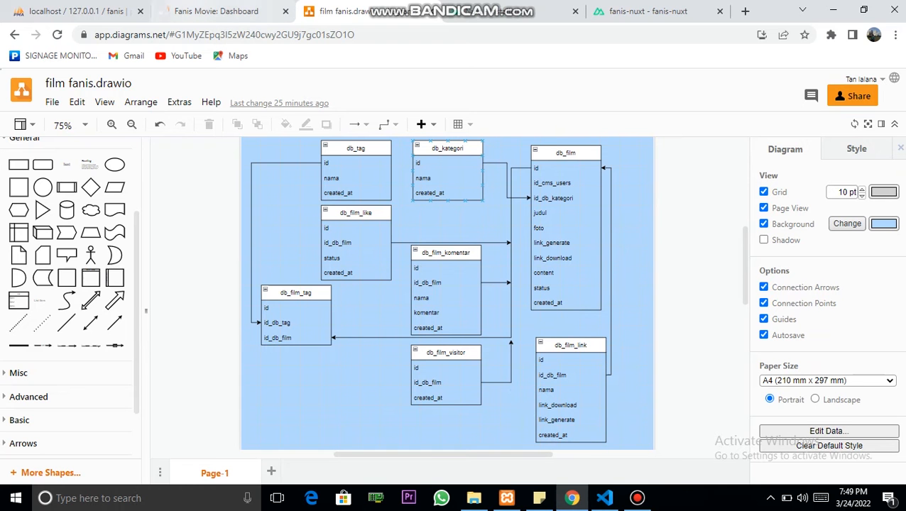
# Search the web for "xammp" in a new tab and look over the Apache Friends XAMPP download page
pyautogui.click(75, 11)
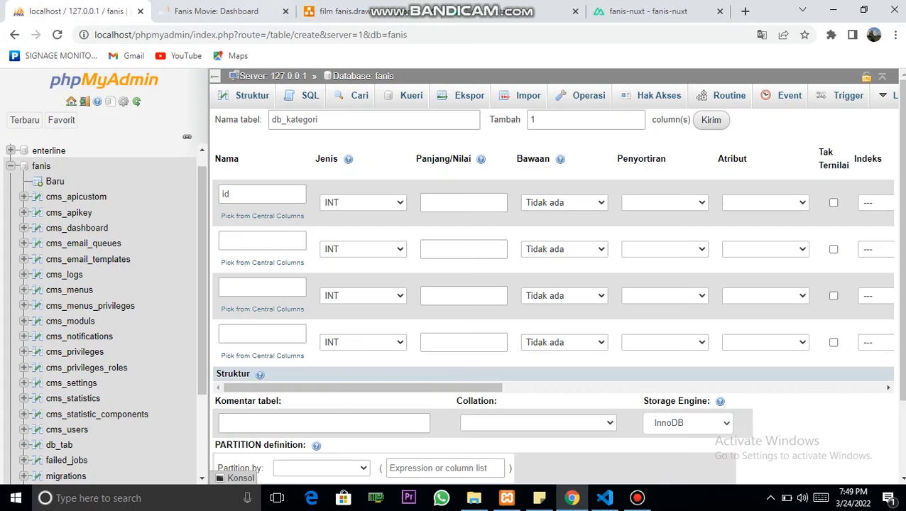
pyautogui.click(744, 10)
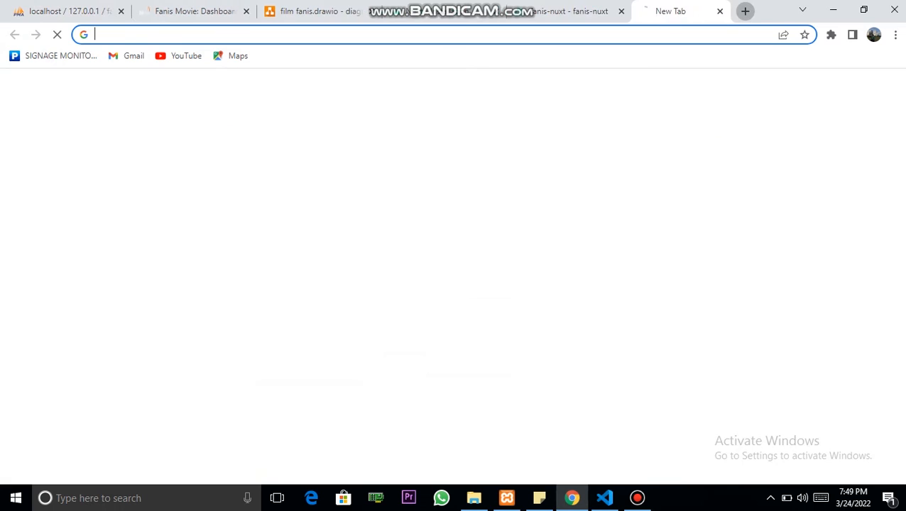
pyautogui.write('m')
pyautogui.press('BackSpace')
pyautogui.write('xammp')
pyautogui.press('Return')
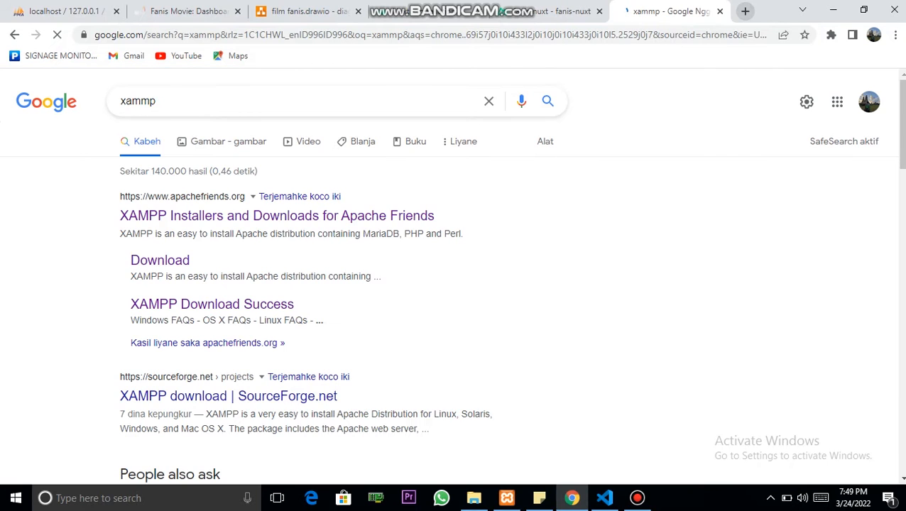
pyautogui.click(277, 216)
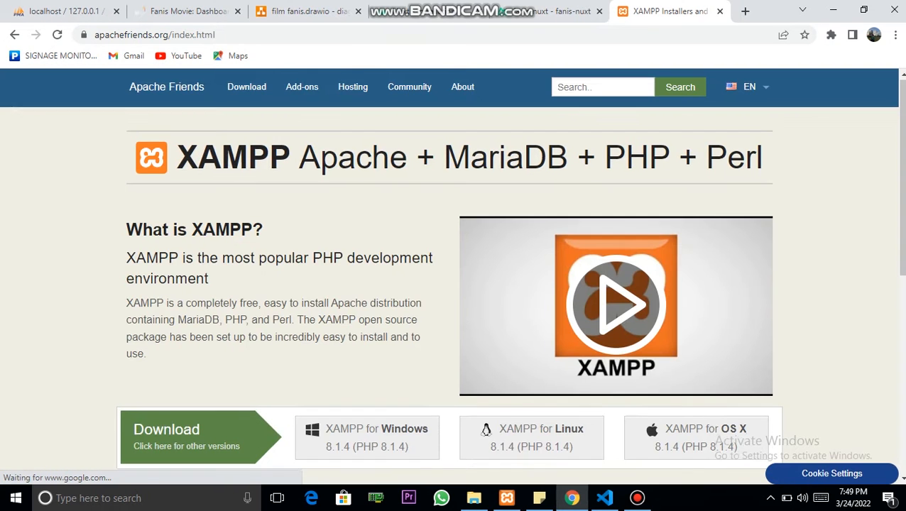
pyautogui.scroll(-3, 453, 269)
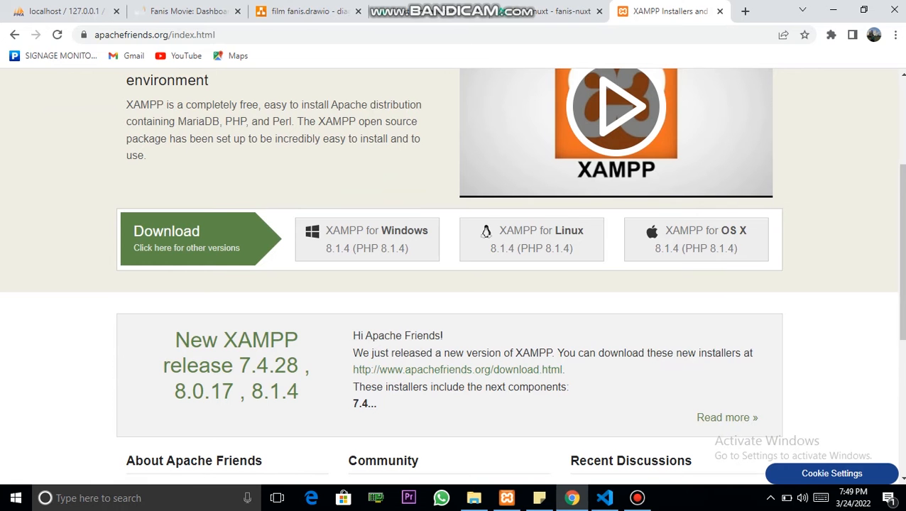
pyautogui.scroll(-1, 452, 272)
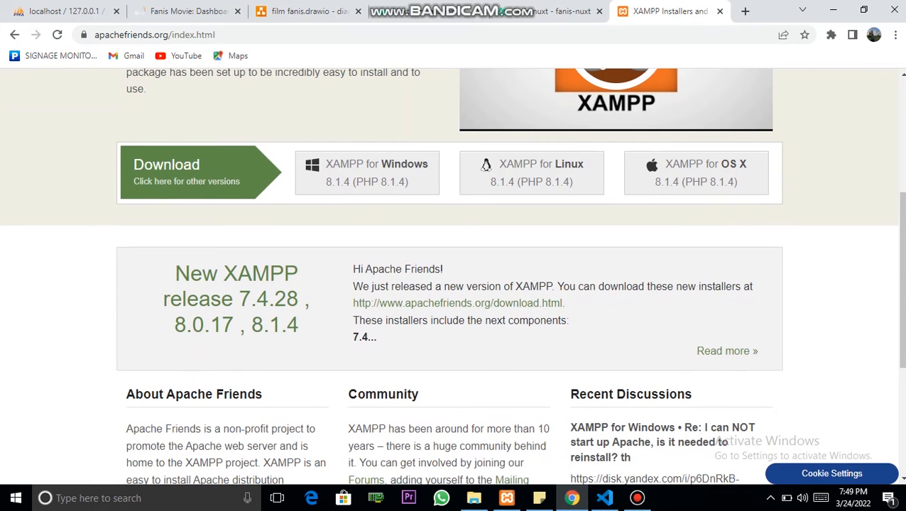
pyautogui.scroll(3, 453, 269)
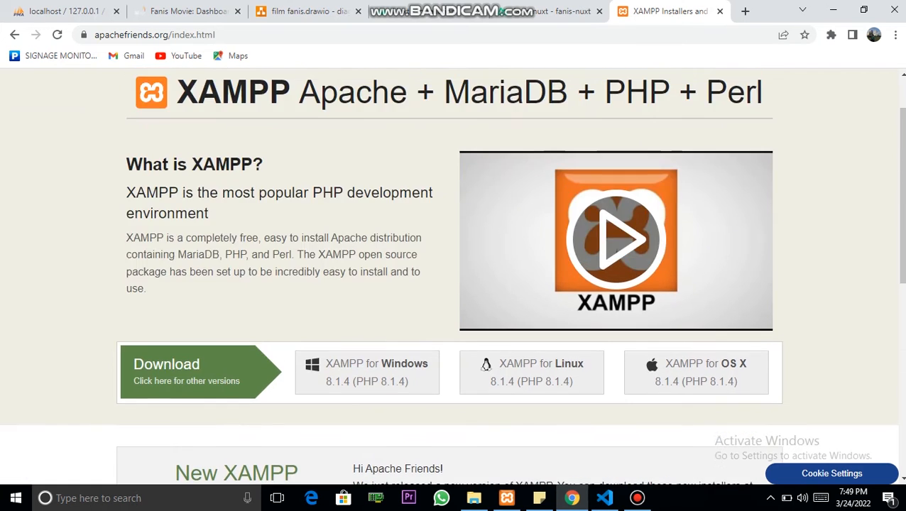
pyautogui.scroll(-5, 452, 270)
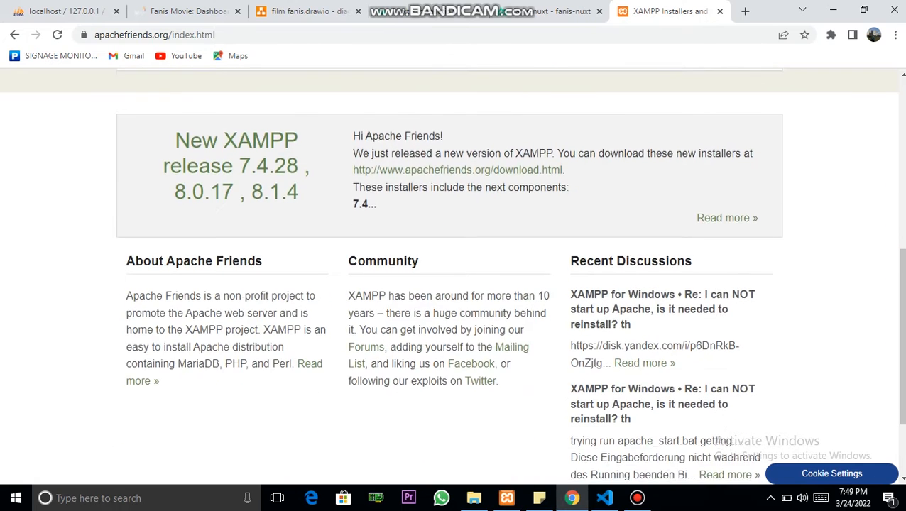
pyautogui.scroll(3, 453, 269)
# Switch to Visual Studio Code and look through the fanis and fanis-nuxt project folders, leaving both collapsed
pyautogui.click(64, 11)
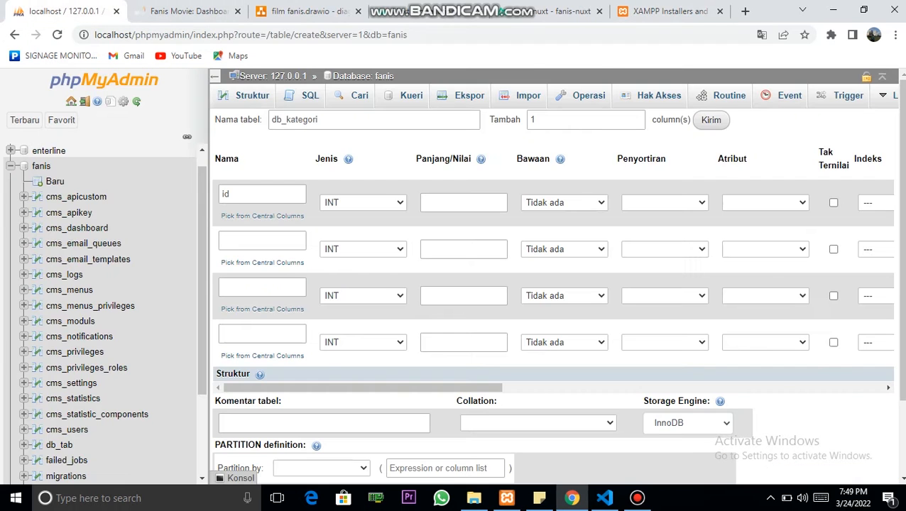
pyautogui.click(303, 11)
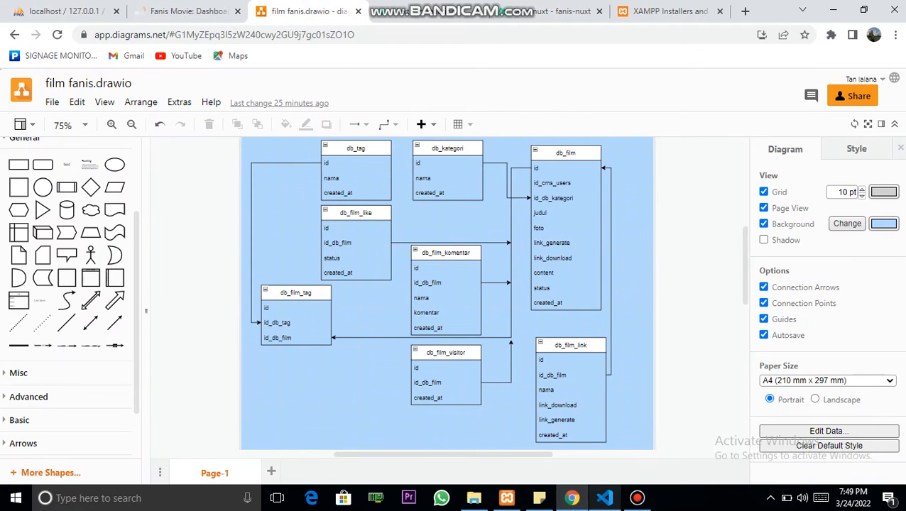
pyautogui.click(605, 498)
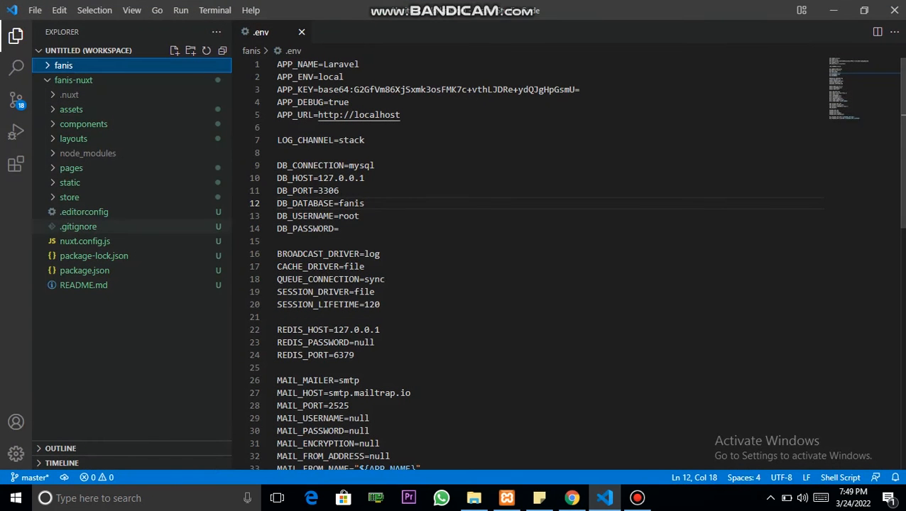
pyautogui.press('Right')
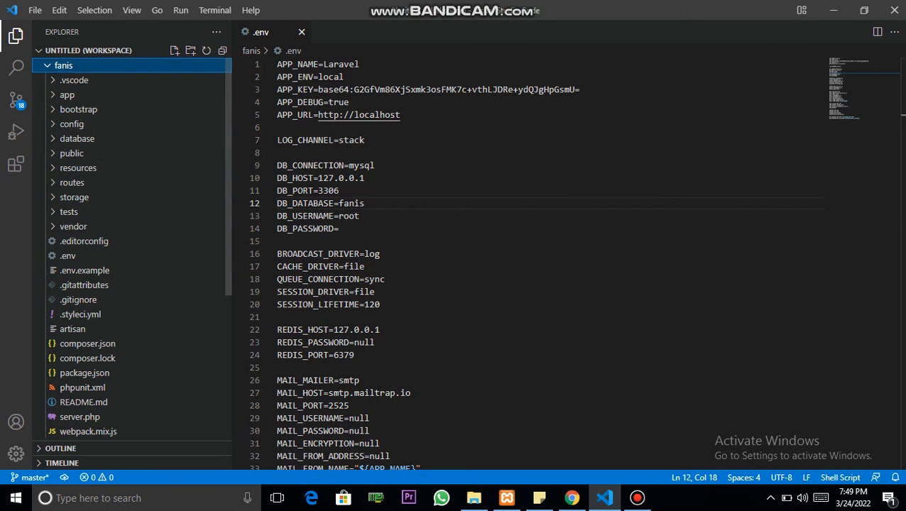
pyautogui.press('Left')
pyautogui.press('Down')
pyautogui.press('Right')
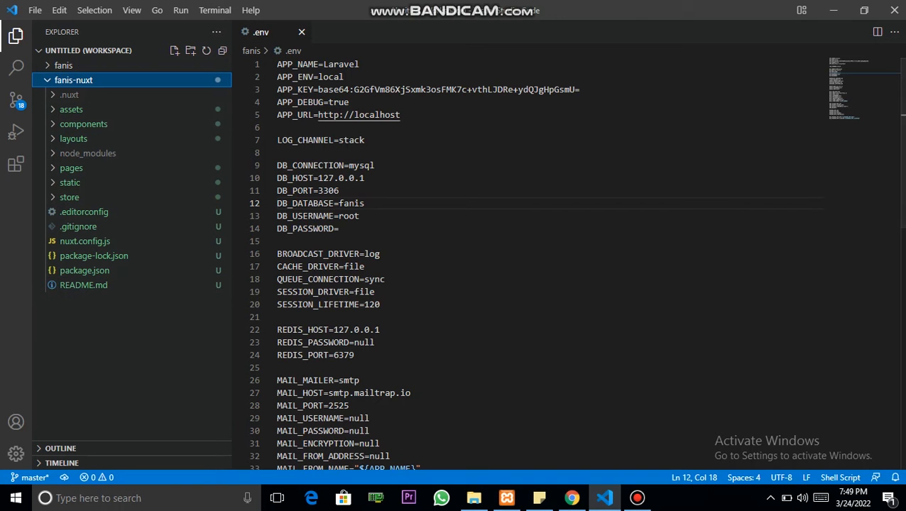
pyautogui.press('Left')
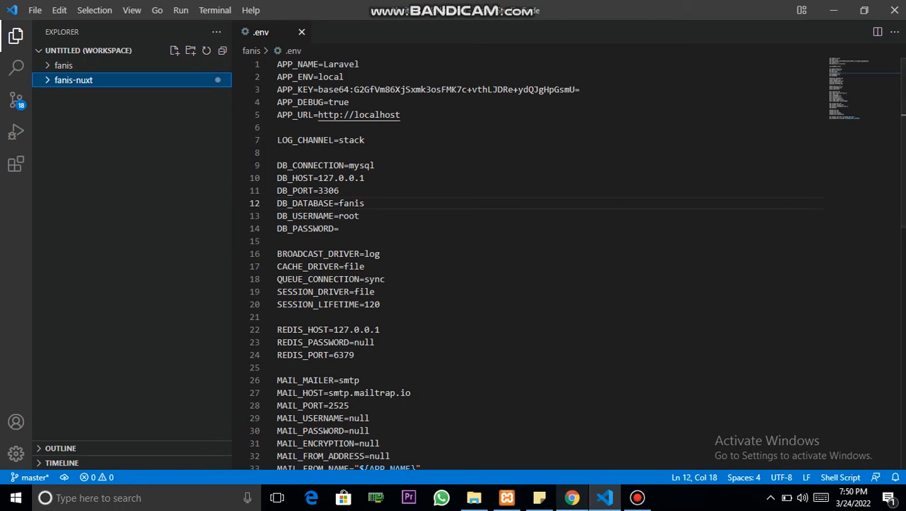
# Switch back to phpMyAdmin in Chrome and review the fanis database's table list, keeping the unsaved db_kategori form open
pyautogui.click(571, 497)
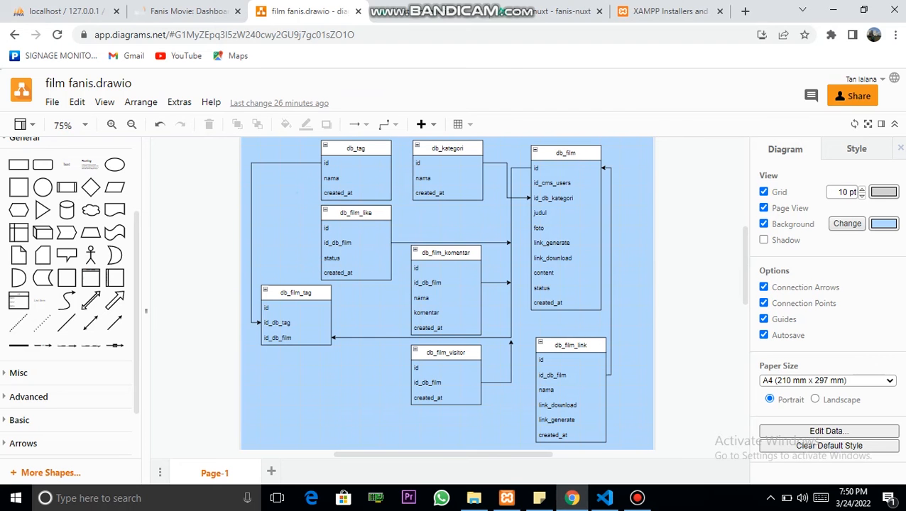
pyautogui.click(64, 11)
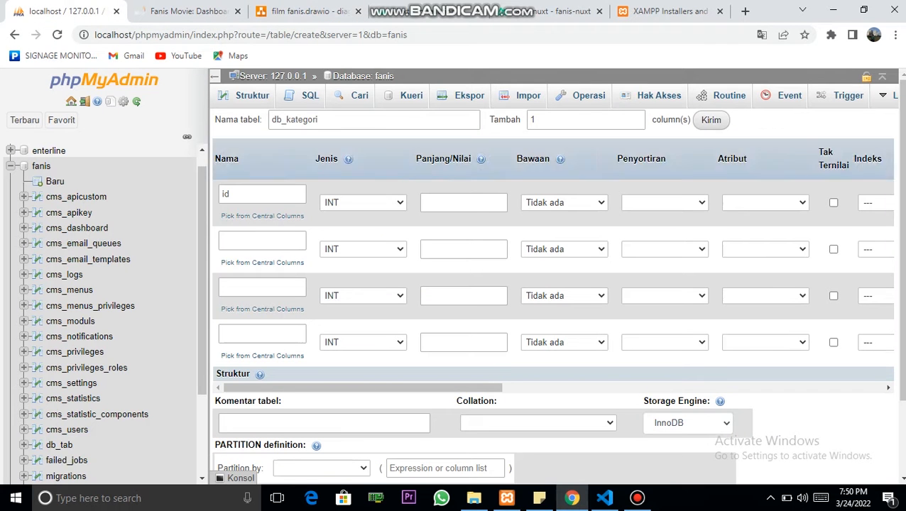
pyautogui.scroll(-3, 106, 284)
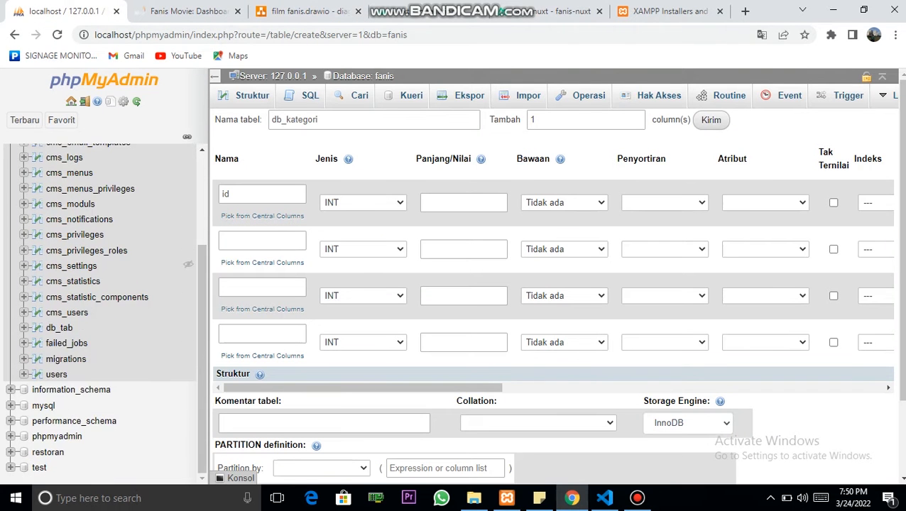
pyautogui.scroll(3, 105, 313)
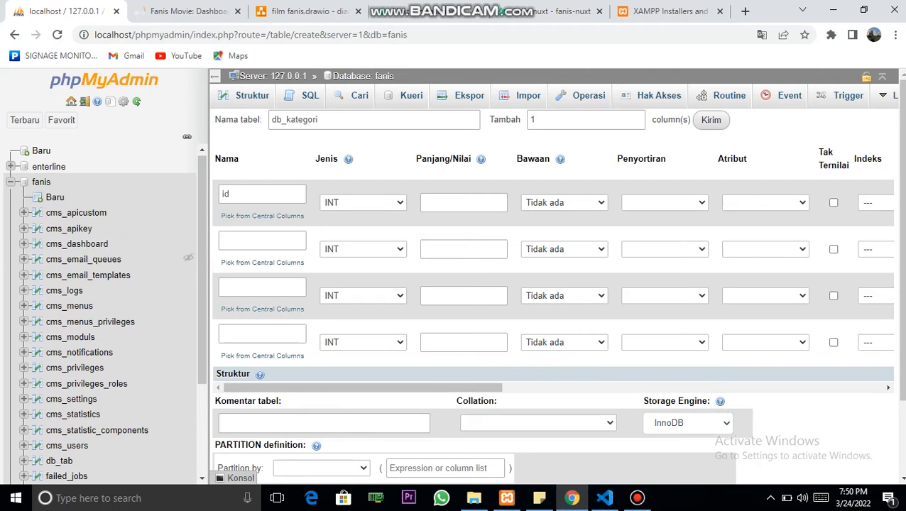
pyautogui.scroll(-3, 105, 312)
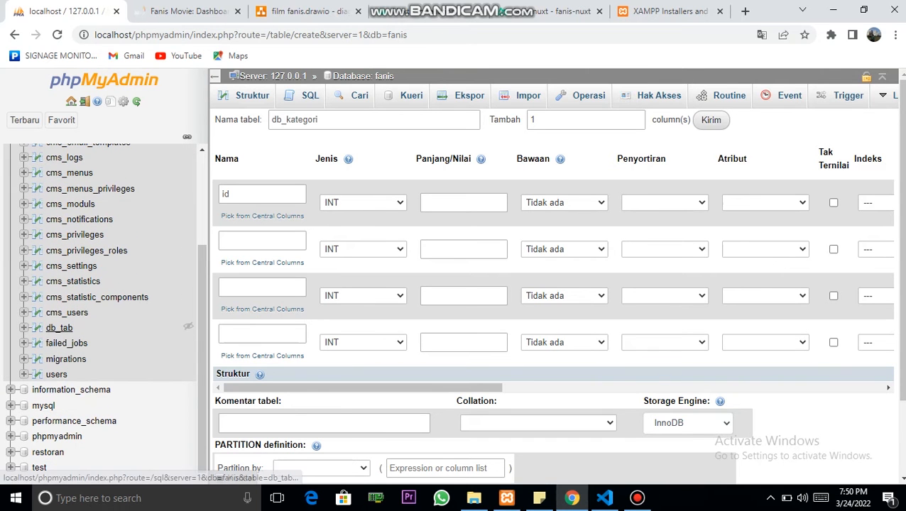
pyautogui.click(59, 327)
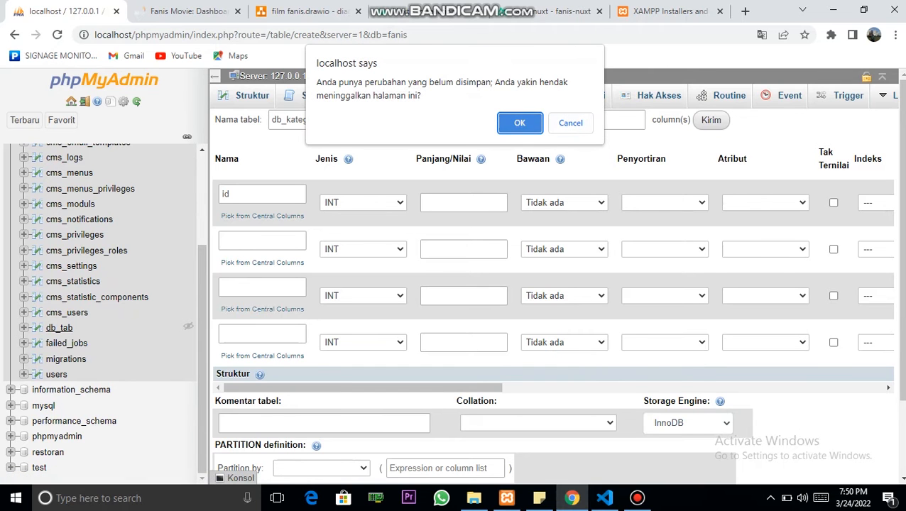
pyautogui.click(570, 123)
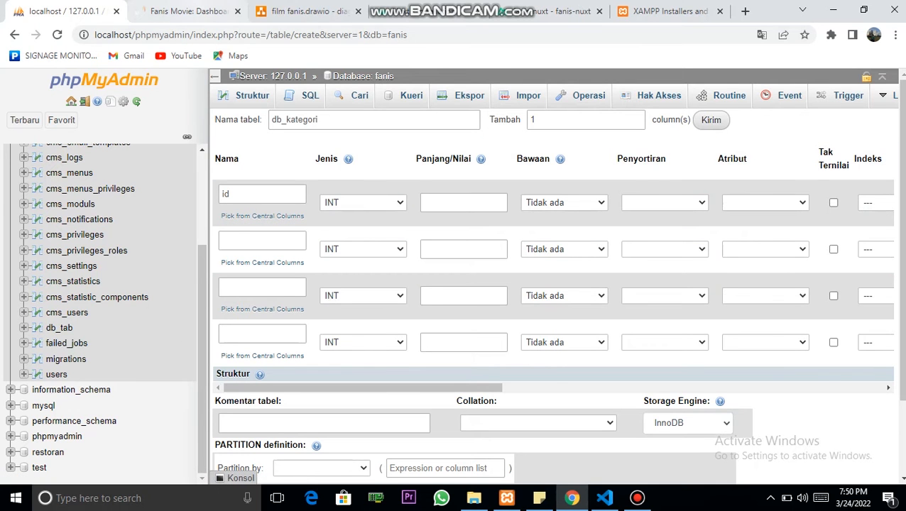
# Check db_kategori in the diagram and make the new table's id column an auto-increment primary key
pyautogui.click(302, 11)
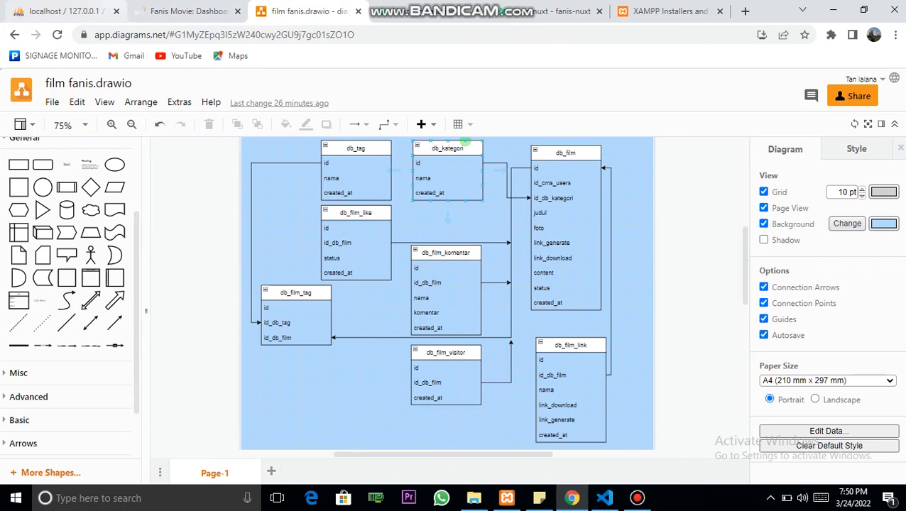
pyautogui.click(63, 10)
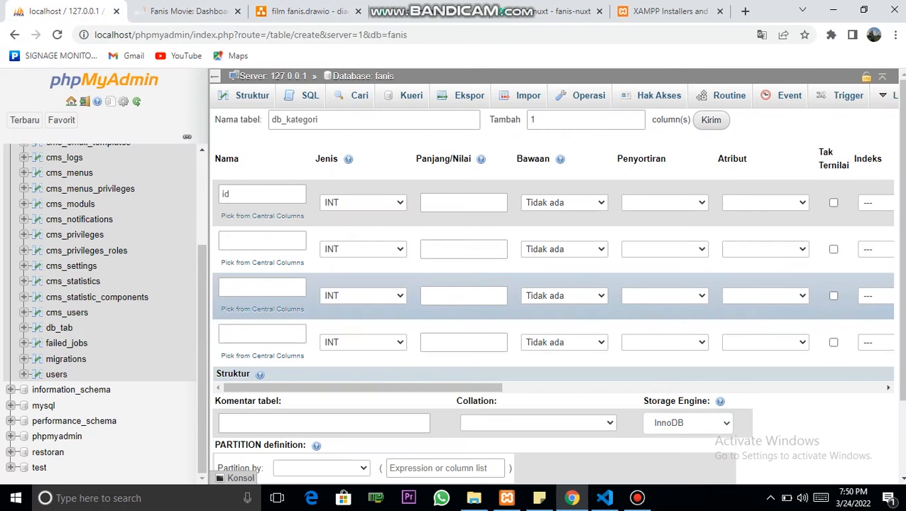
pyautogui.click(262, 240)
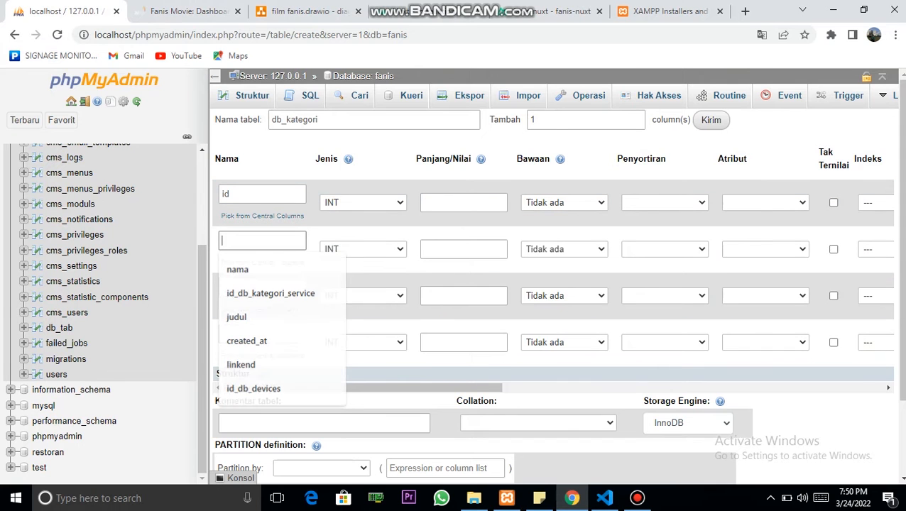
pyautogui.click(369, 142)
pyautogui.moveTo(362, 387); pyautogui.dragTo(417, 387)
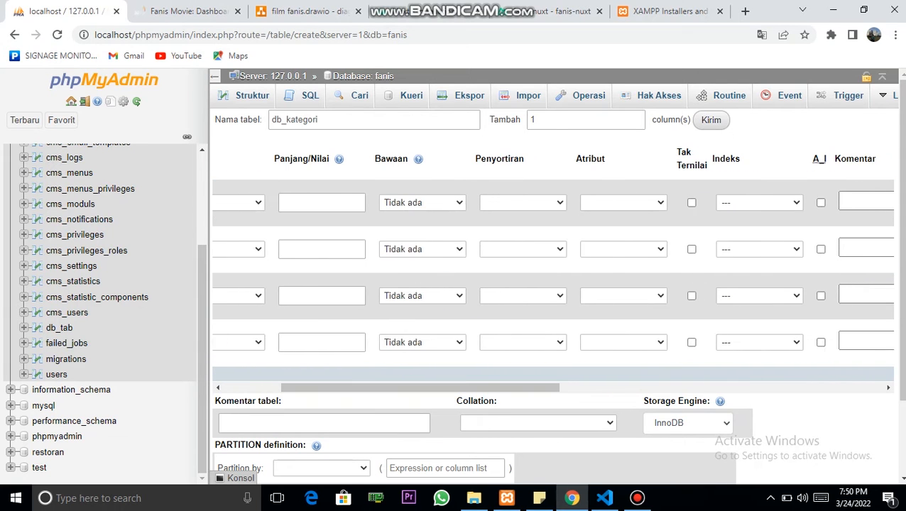
pyautogui.click(826, 202)
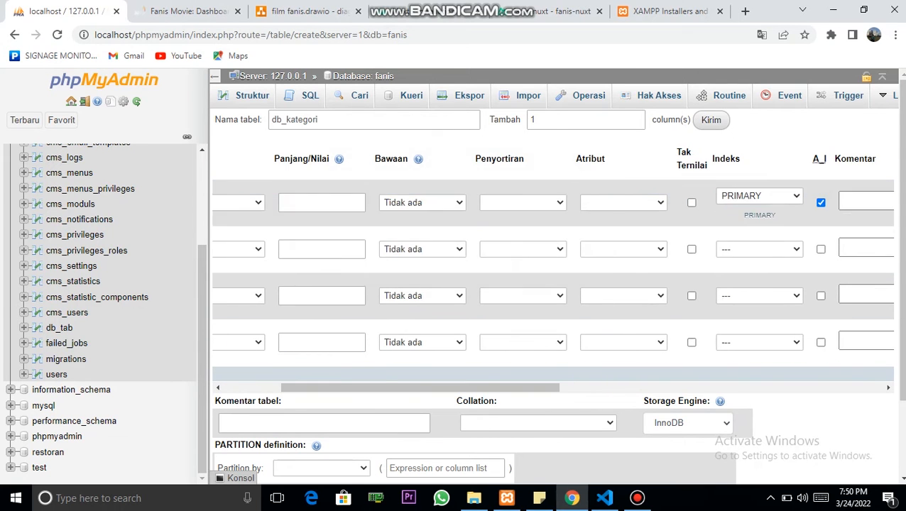
pyautogui.moveTo(442, 388); pyautogui.dragTo(380, 387)
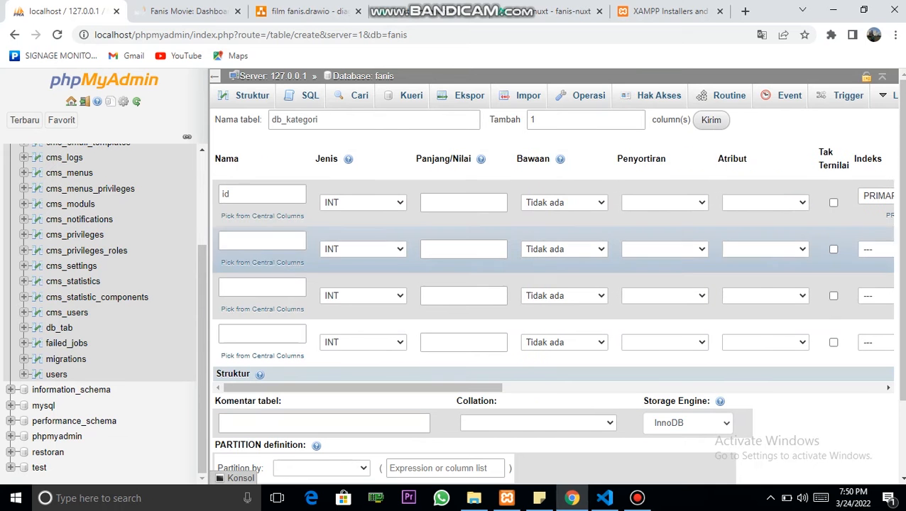
# Define the second column of db_kategori as nama with type TEXT and a NULL default
pyautogui.click(262, 240)
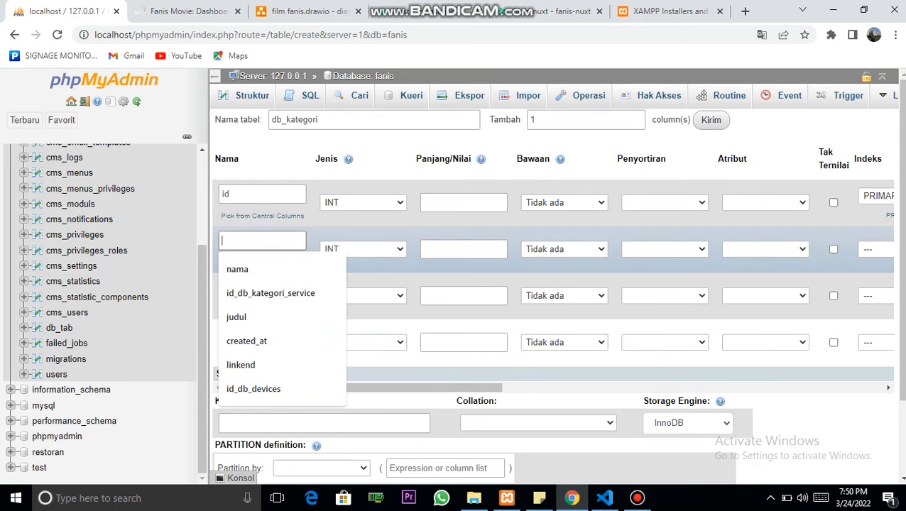
pyautogui.click(238, 269)
pyautogui.click(363, 249)
pyautogui.click(336, 284)
pyautogui.click(363, 249)
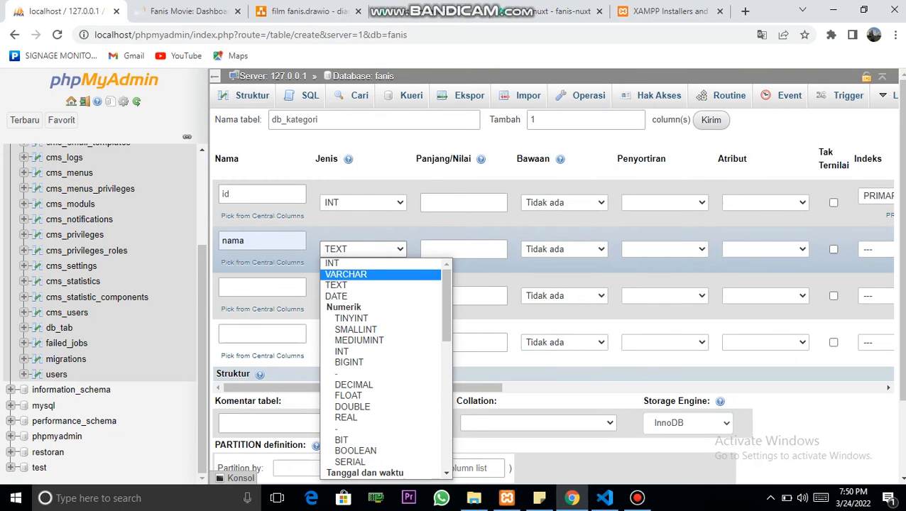
pyautogui.click(336, 284)
pyautogui.click(564, 249)
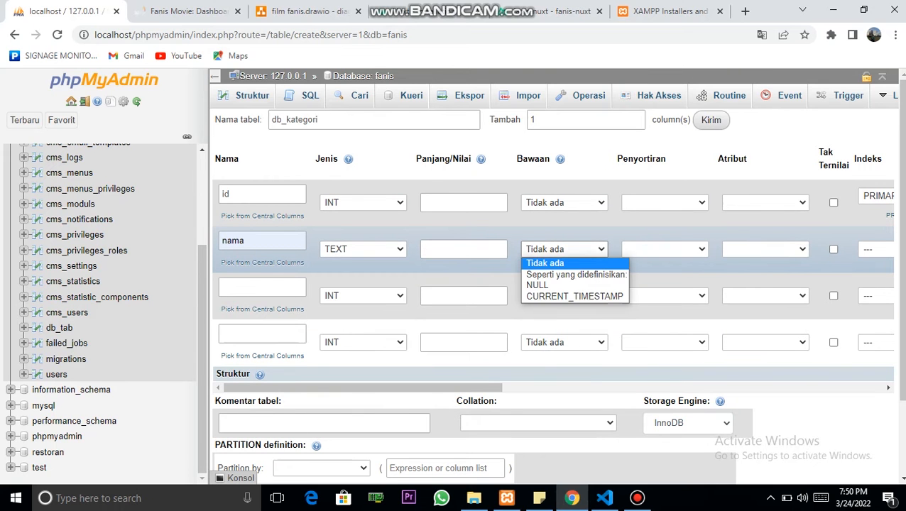
pyautogui.click(537, 285)
# Define the third column as created_at with type DATE and a NULL default, and save the db_kategori table
pyautogui.click(262, 287)
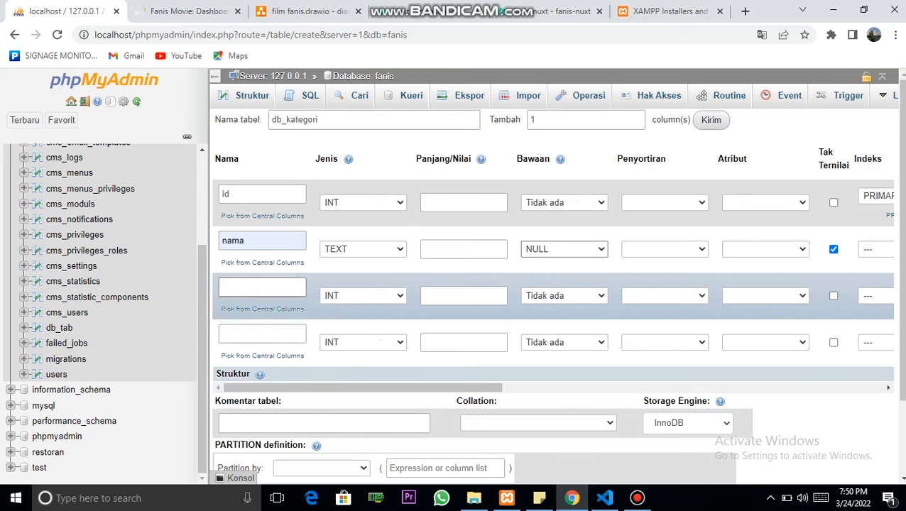
pyautogui.click(246, 315)
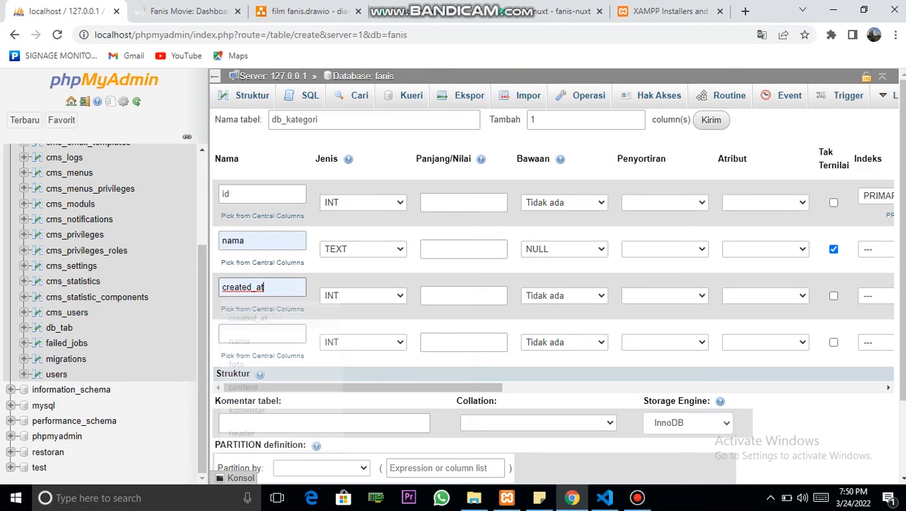
pyautogui.click(362, 295)
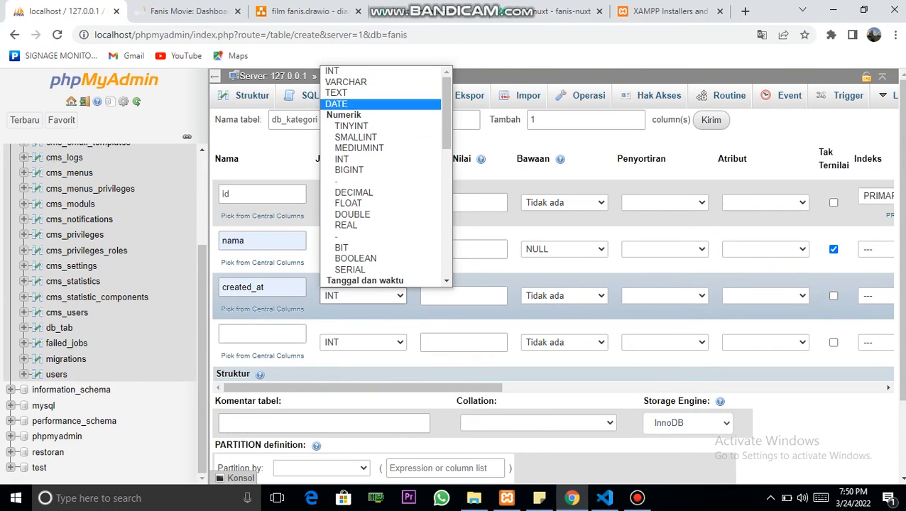
pyautogui.click(337, 103)
pyautogui.click(564, 296)
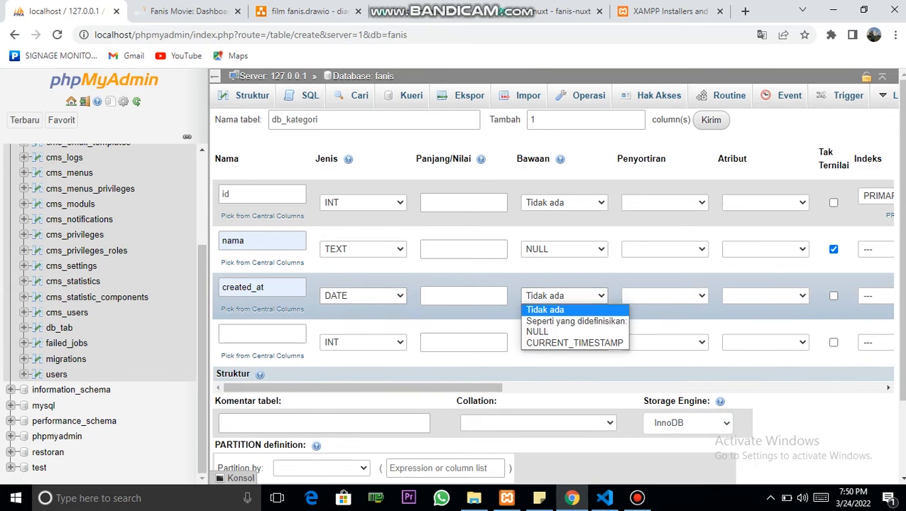
pyautogui.click(540, 331)
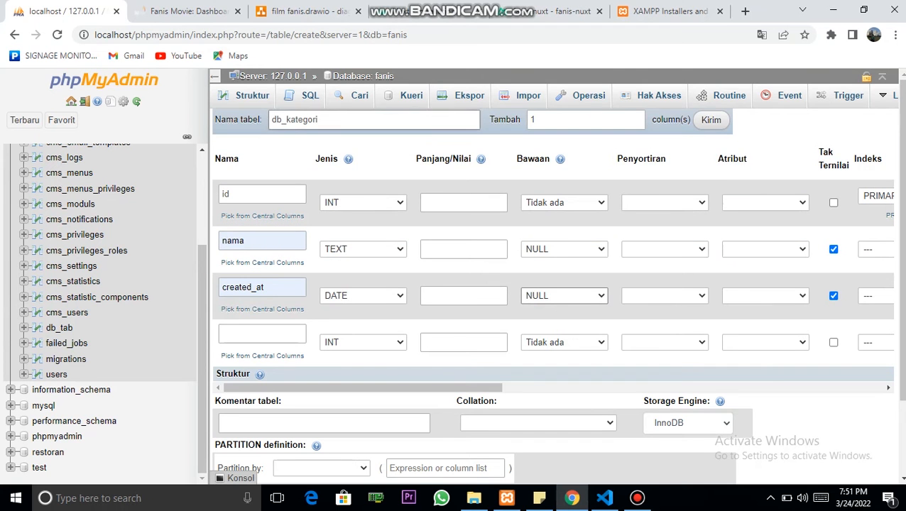
pyautogui.scroll(-3, 554, 298)
pyautogui.click(316, 432)
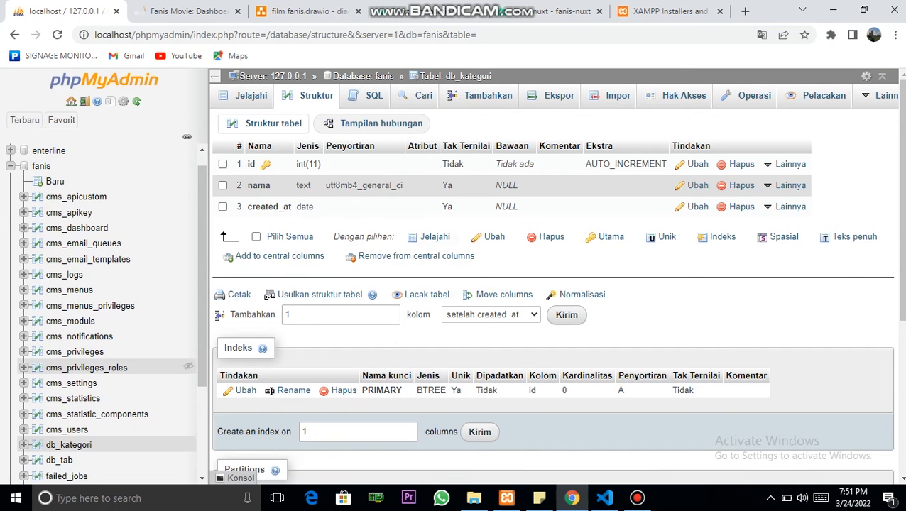
# Check the structure of the db_tab table and rename the table to db_tag
pyautogui.scroll(-2, 107, 441)
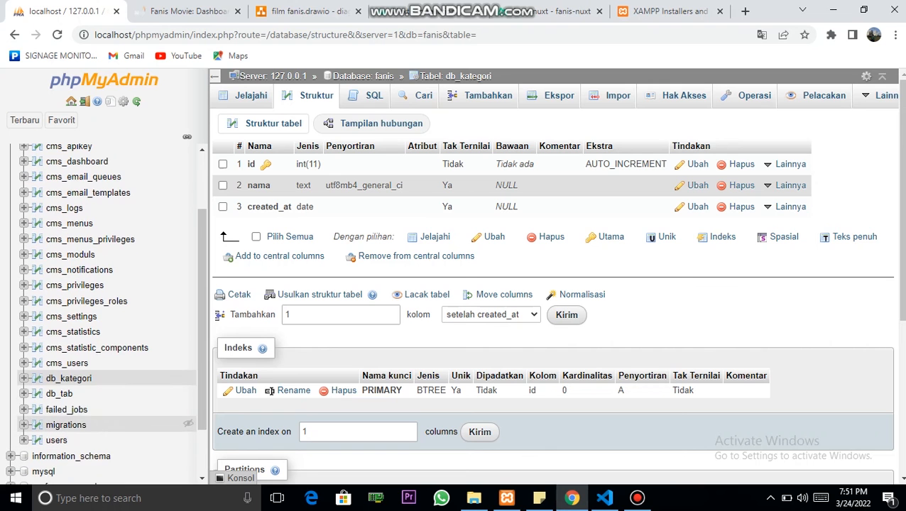
pyautogui.click(60, 394)
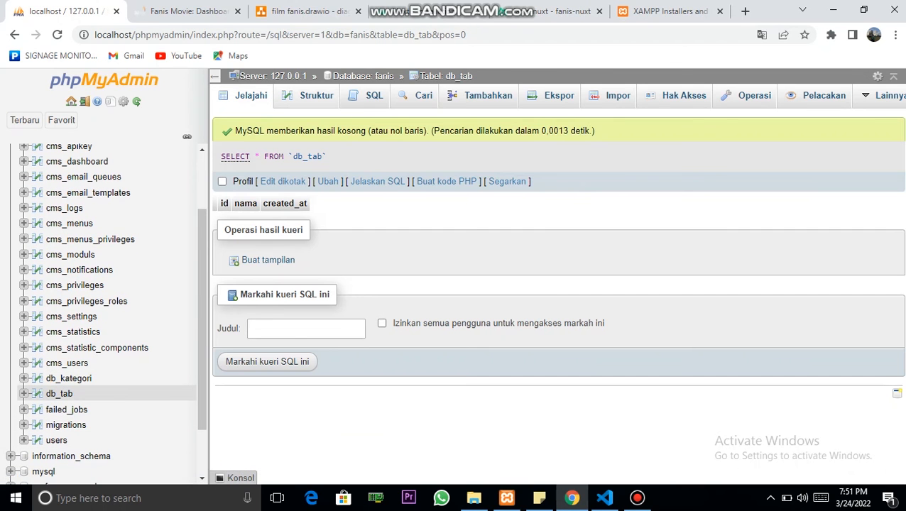
pyautogui.click(316, 96)
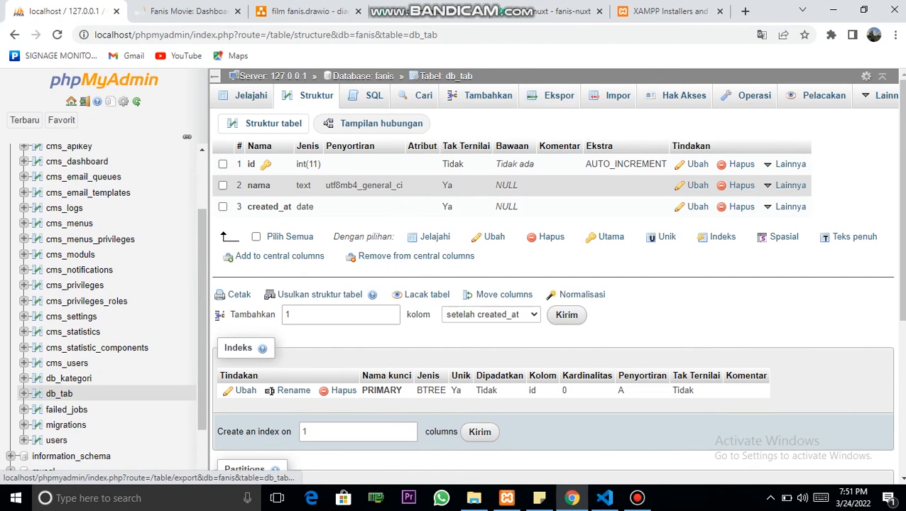
pyautogui.moveTo(705, 94); pyautogui.dragTo(708, 93)
pyautogui.click(754, 95)
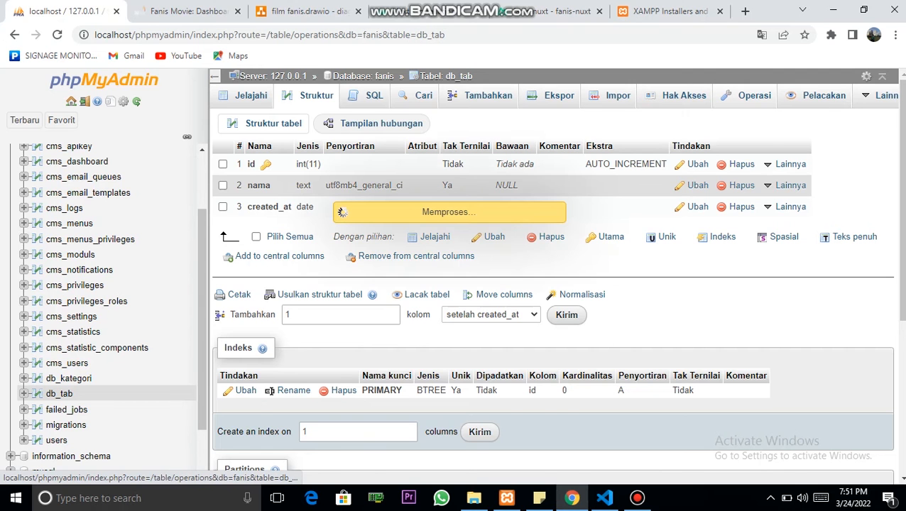
pyautogui.scroll(-2, 554, 283)
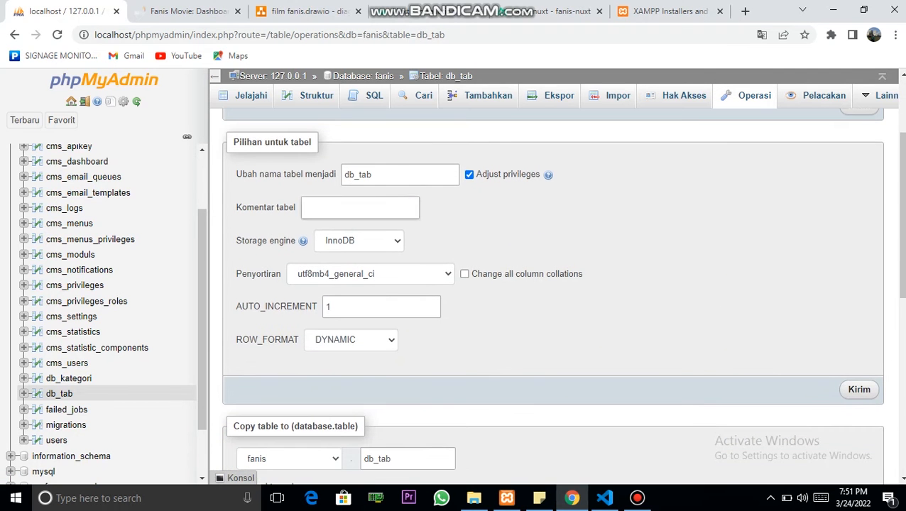
pyautogui.scroll(-2, 554, 284)
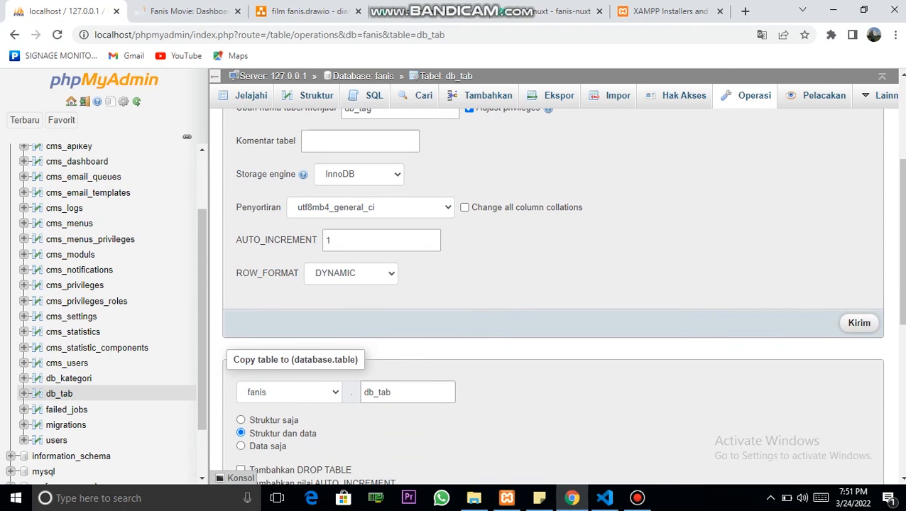
pyautogui.click(859, 322)
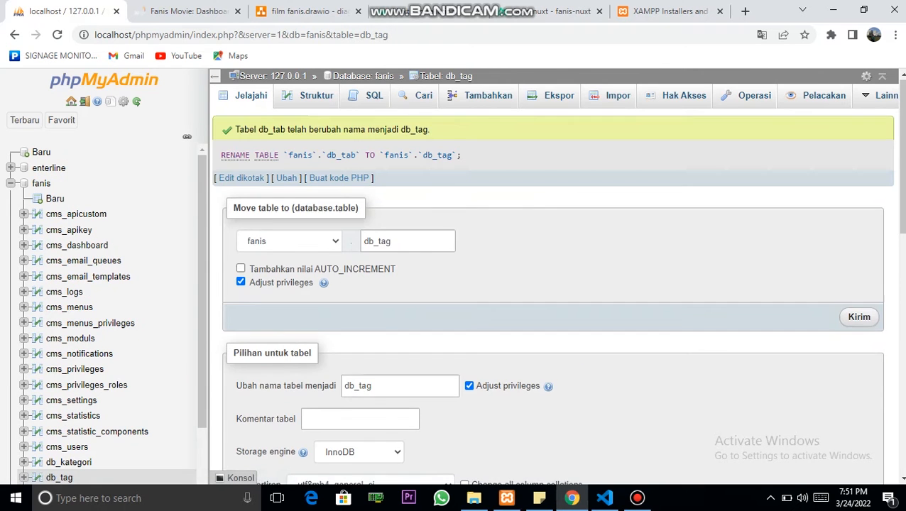
# Check the draw.io diagram for the next table and start a new table named db_film in the fanis database
pyautogui.scroll(-5, 553, 284)
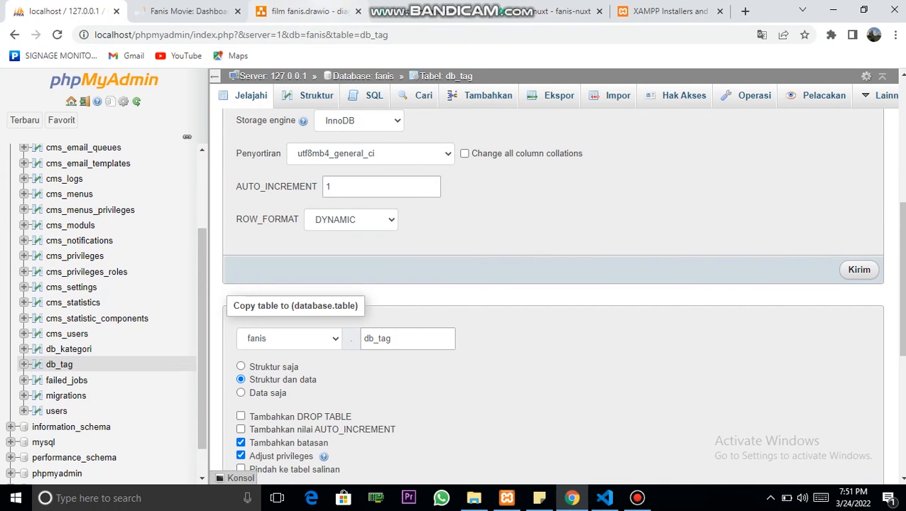
pyautogui.click(331, 9)
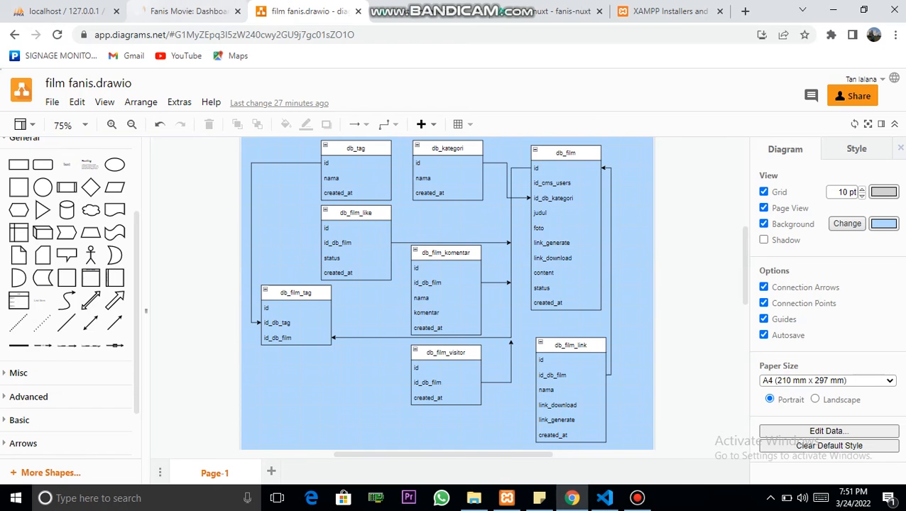
pyautogui.click(189, 10)
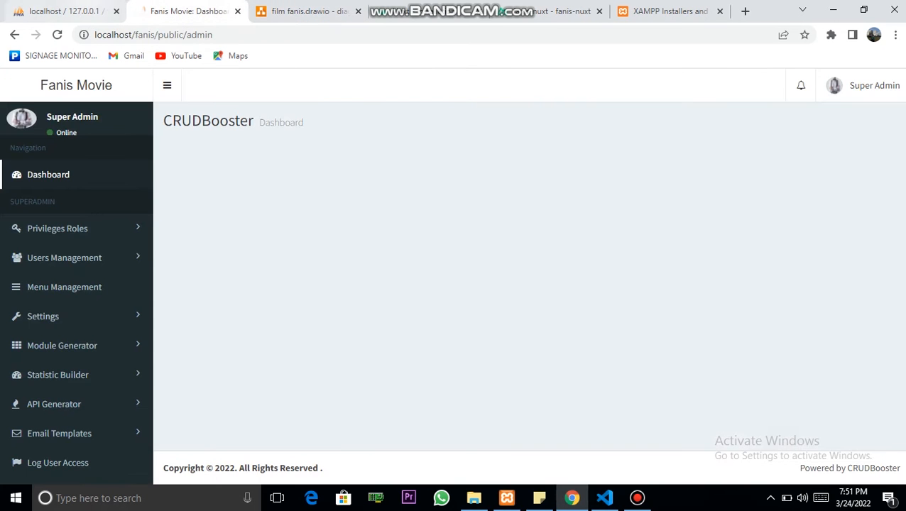
pyautogui.click(85, 11)
pyautogui.scroll(-2, 106, 284)
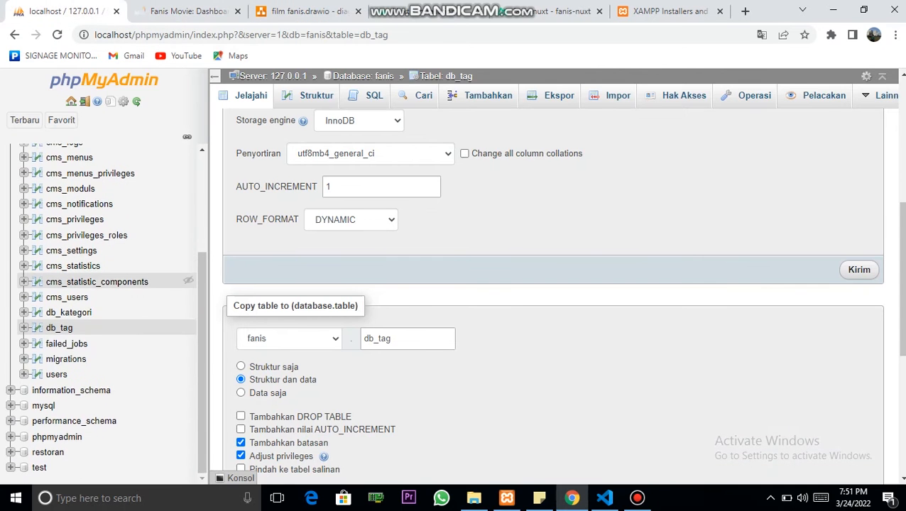
pyautogui.scroll(4, 107, 284)
pyautogui.scroll(3, 71, 213)
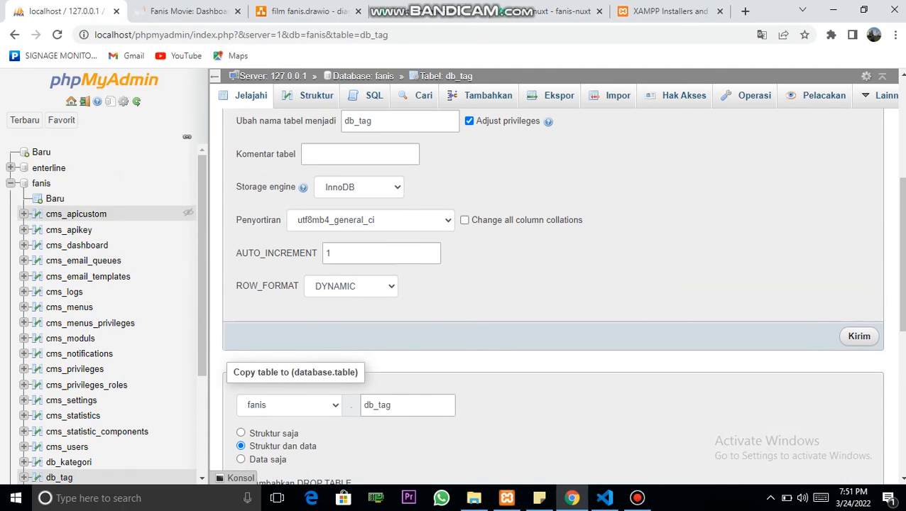
pyautogui.click(55, 198)
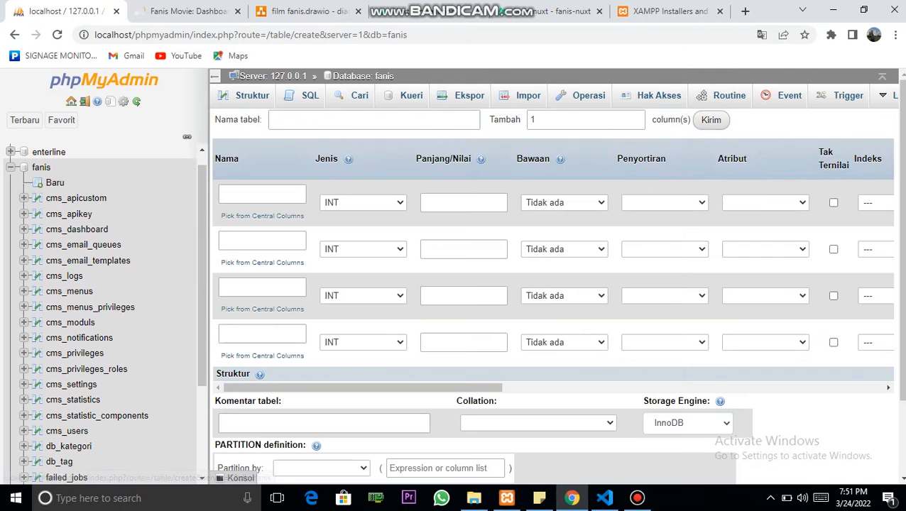
pyautogui.click(374, 120)
pyautogui.write('db_fil,m')
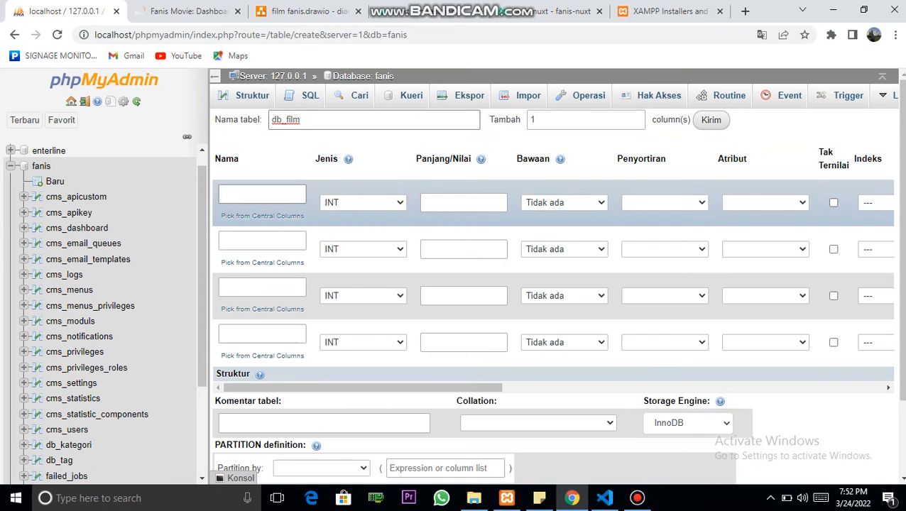
# Name the first column of the new db_film table id
pyautogui.click(262, 193)
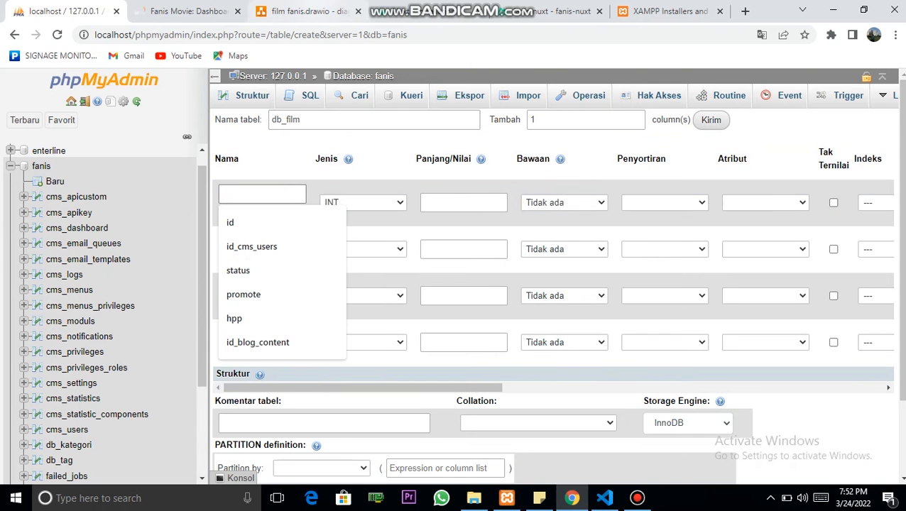
pyautogui.press('Down')
pyautogui.press('Return')
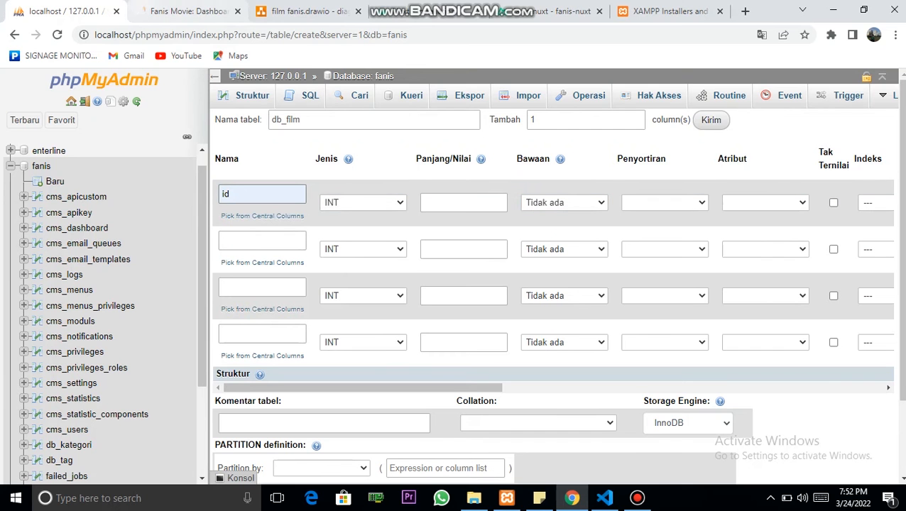
# Check the db_film fields in the diagram and name the new table's second column id_cms_users
pyautogui.click(309, 10)
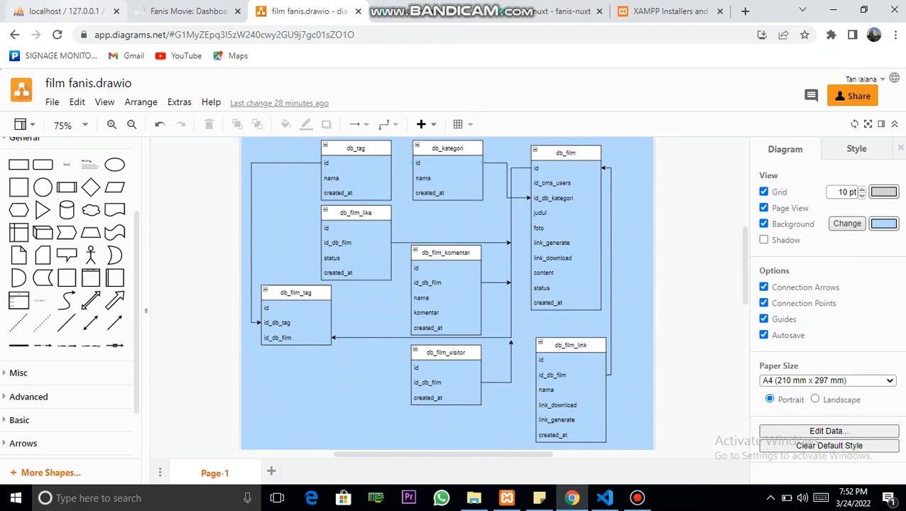
pyautogui.click(64, 10)
pyautogui.doubleClick(262, 241)
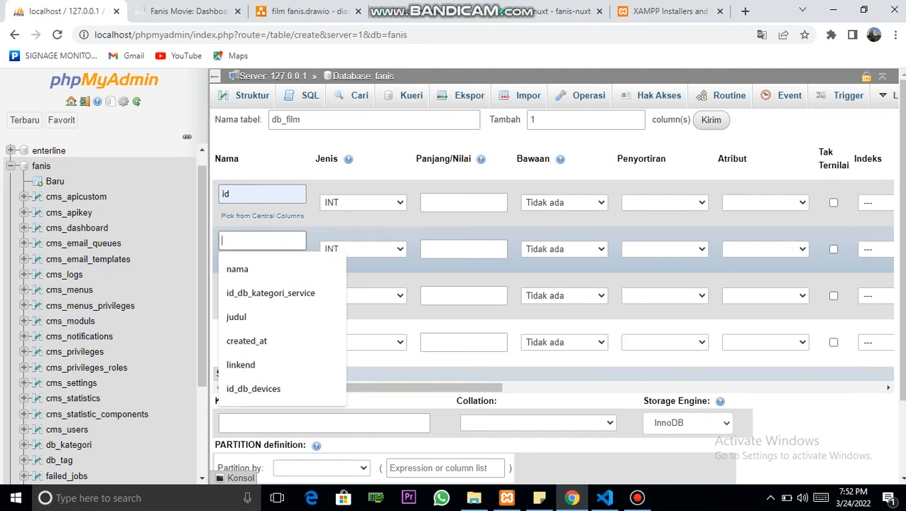
pyautogui.press('Down')
pyautogui.press('Down')
pyautogui.press('Down')
pyautogui.press('Down')
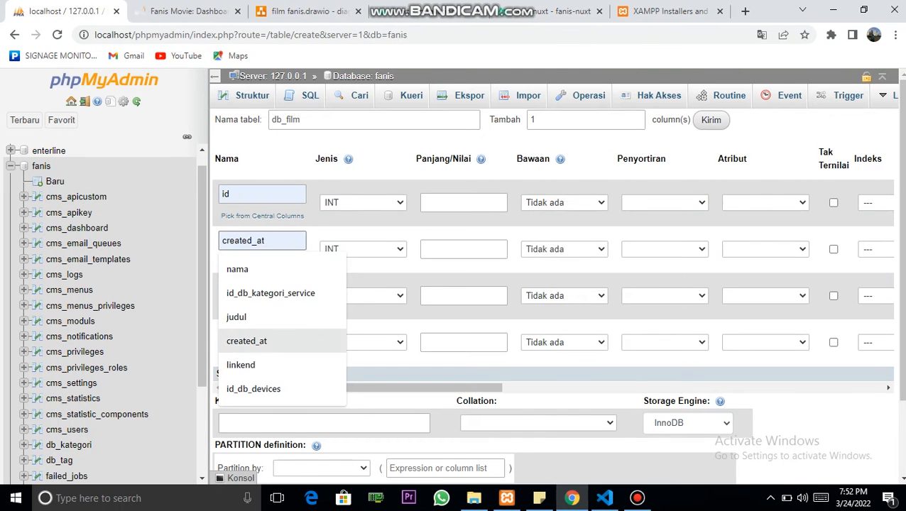
pyautogui.press('Up')
pyautogui.press('Up')
pyautogui.press('Up')
pyautogui.press('Up')
pyautogui.write('if')
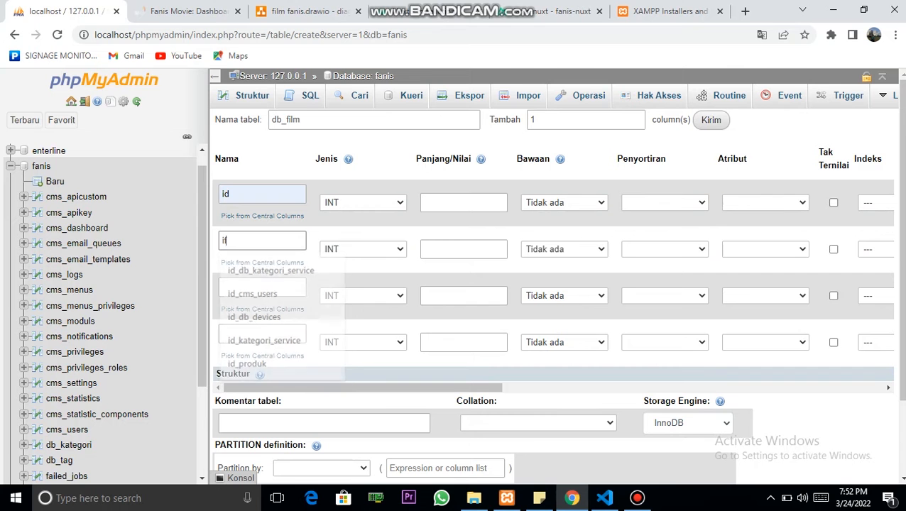
pyautogui.press('BackSpace')
pyautogui.write('d')
pyautogui.press('Down')
pyautogui.press('Down')
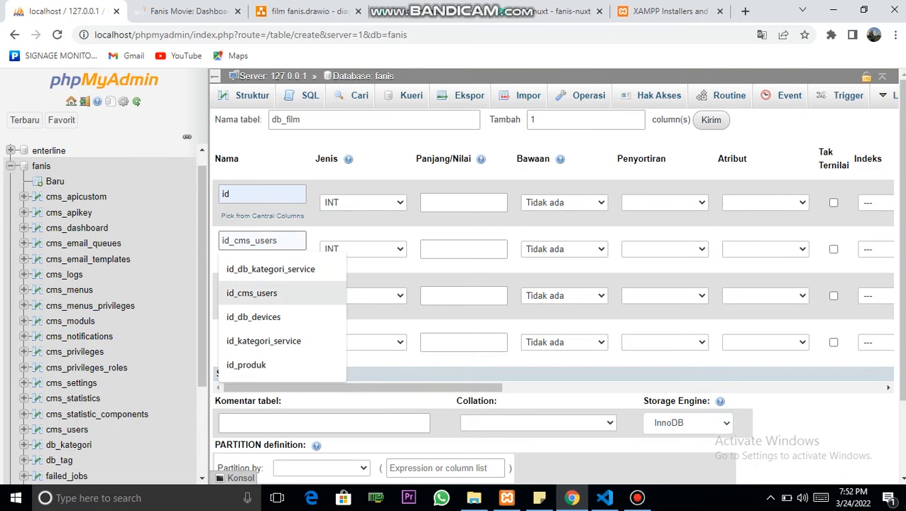
pyautogui.press('Return')
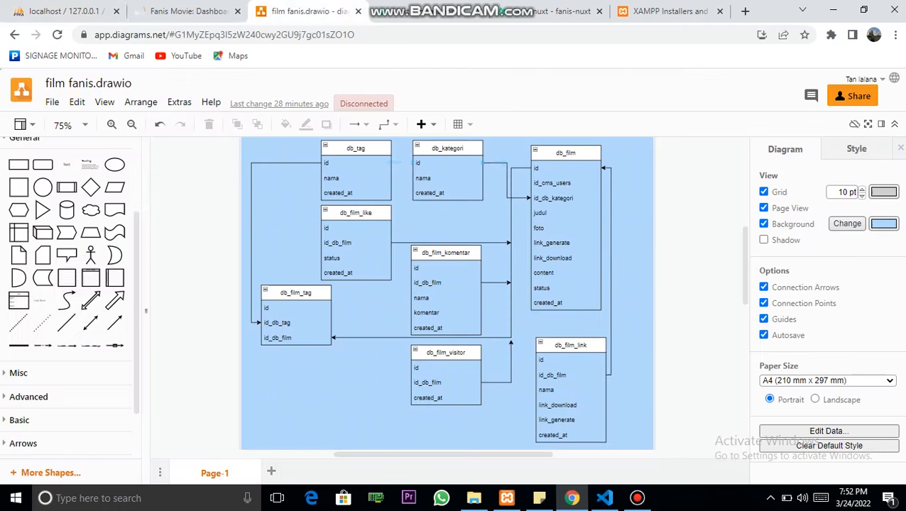
# Check the db_film fields in the draw.io diagram and name the new table's third column id_db_kategori
pyautogui.click(298, 10)
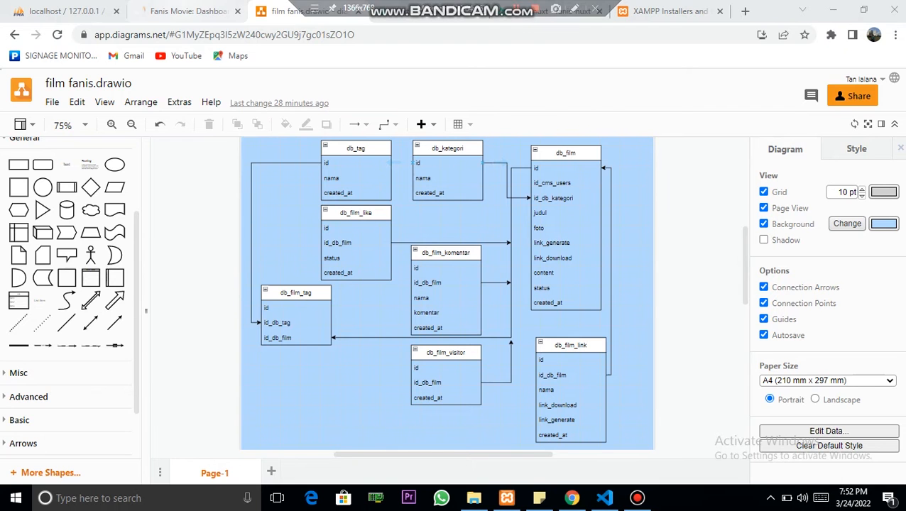
pyautogui.click(65, 11)
pyautogui.scroll(-3, 100, 320)
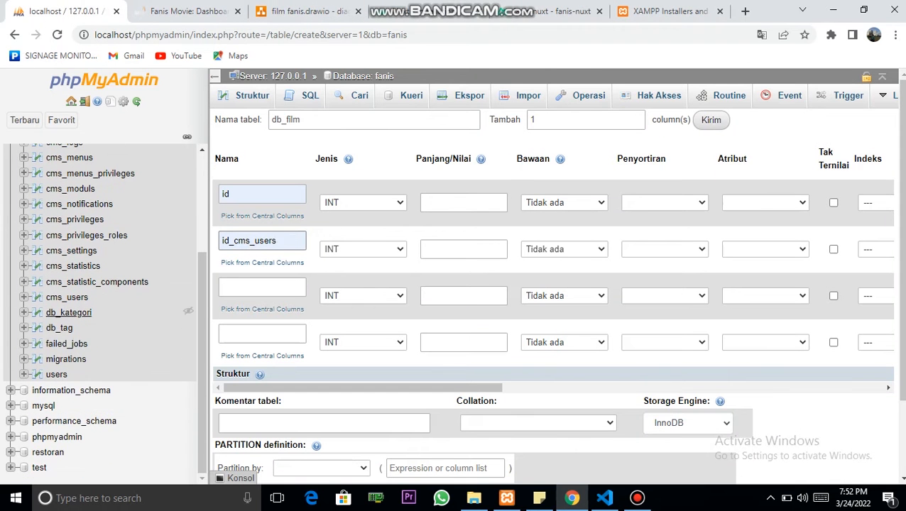
pyautogui.click(262, 287)
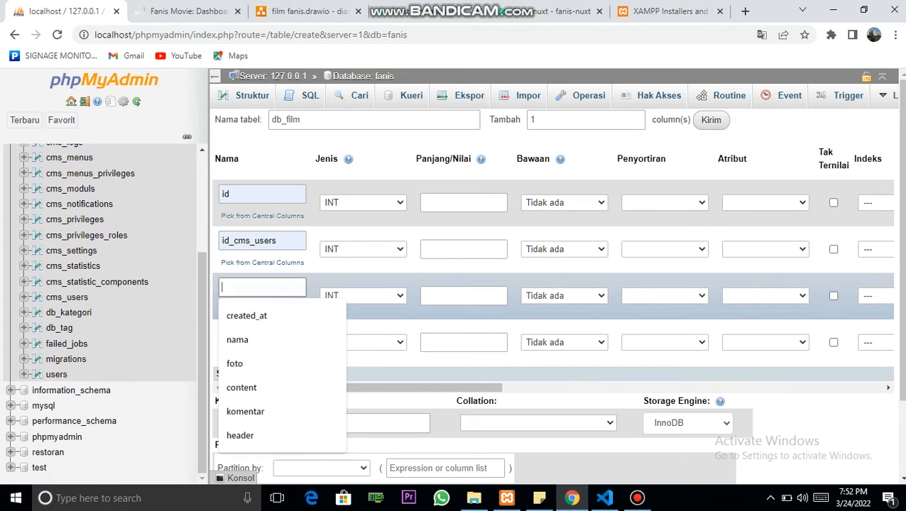
pyautogui.write('id_db_p')
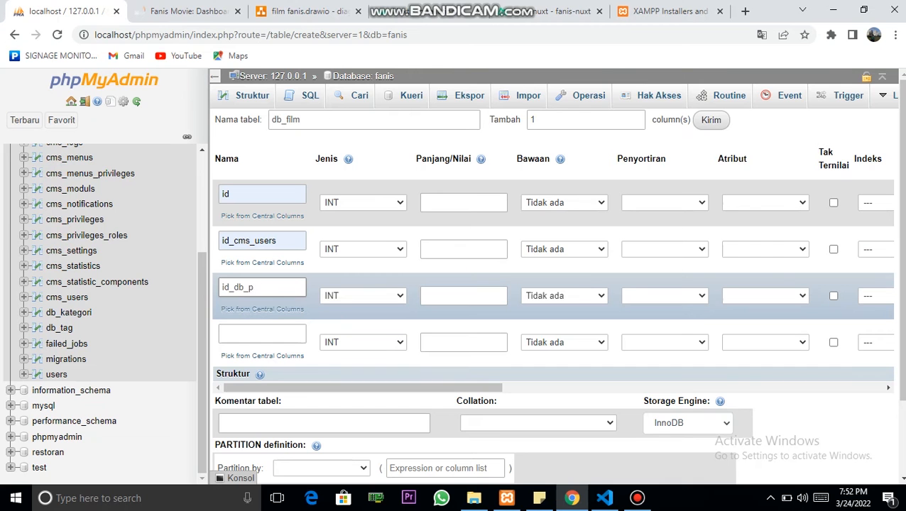
pyautogui.scroll(2, 99, 312)
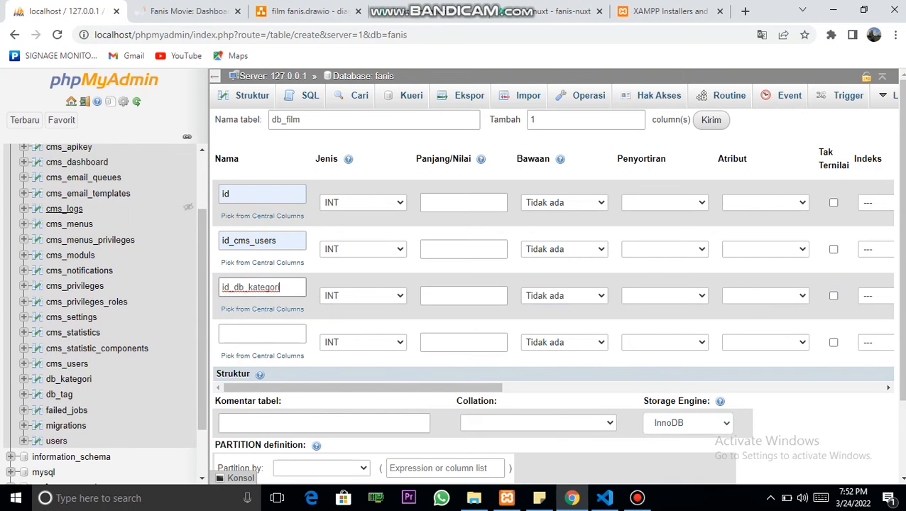
pyautogui.scroll(2, 88, 260)
pyautogui.scroll(-2, 100, 313)
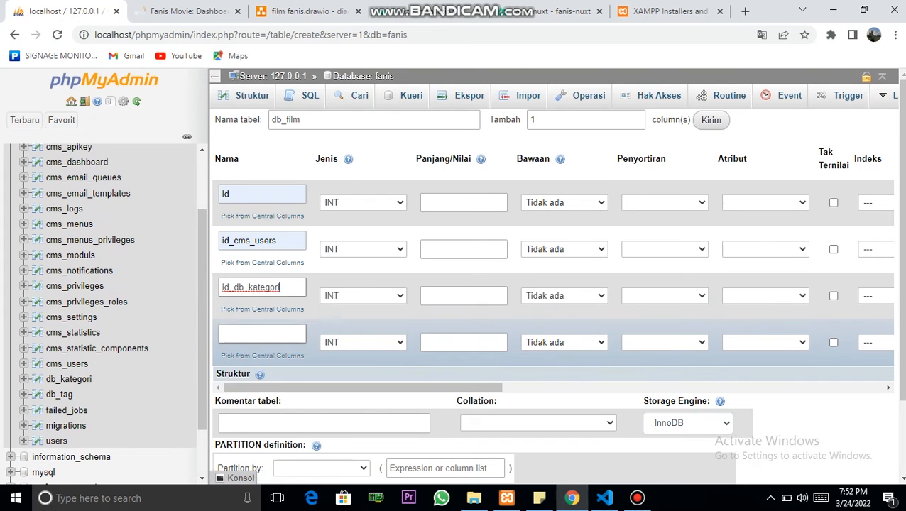
# Check the next db_film field in the diagram and name the new table's fourth column judul
pyautogui.click(262, 333)
pyautogui.press('Escape')
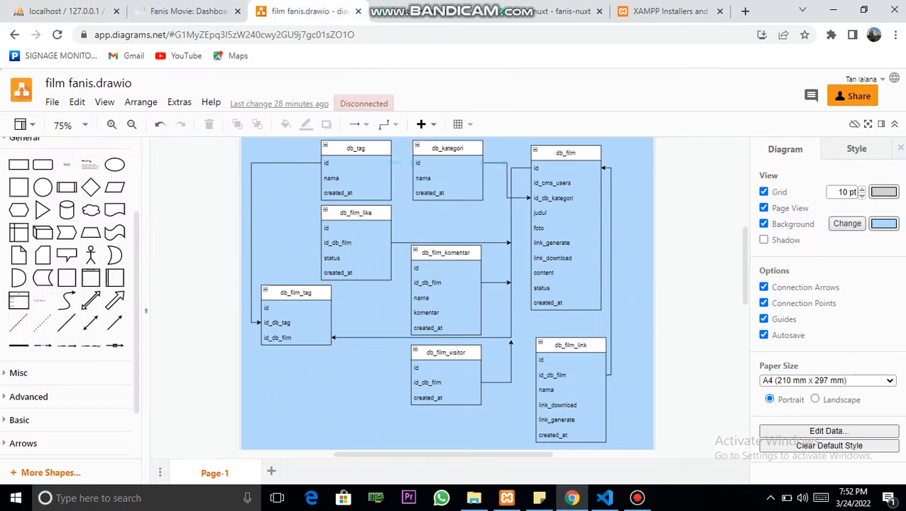
pyautogui.click(313, 10)
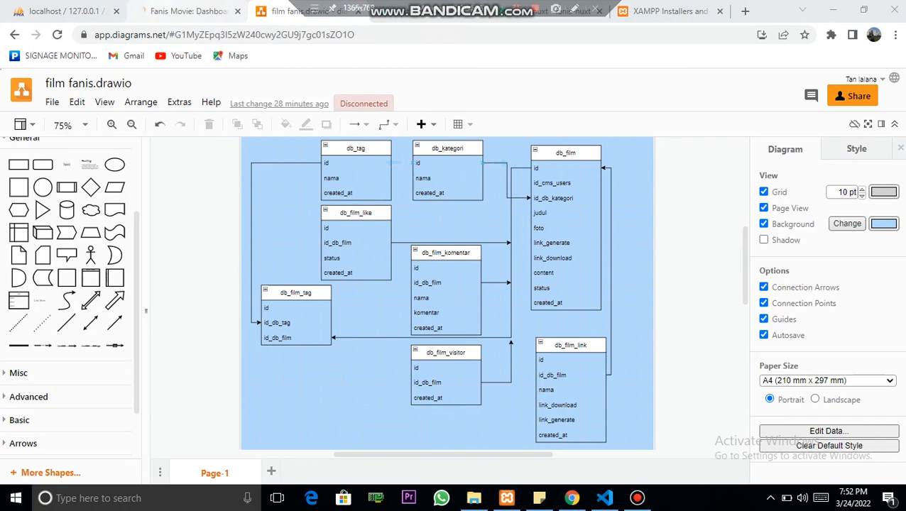
pyautogui.click(59, 11)
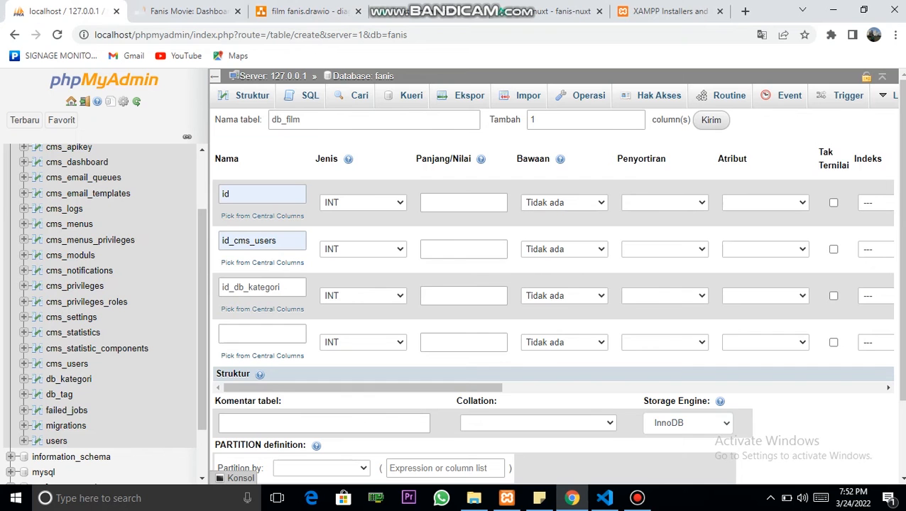
pyautogui.click(262, 334)
pyautogui.write('judul')
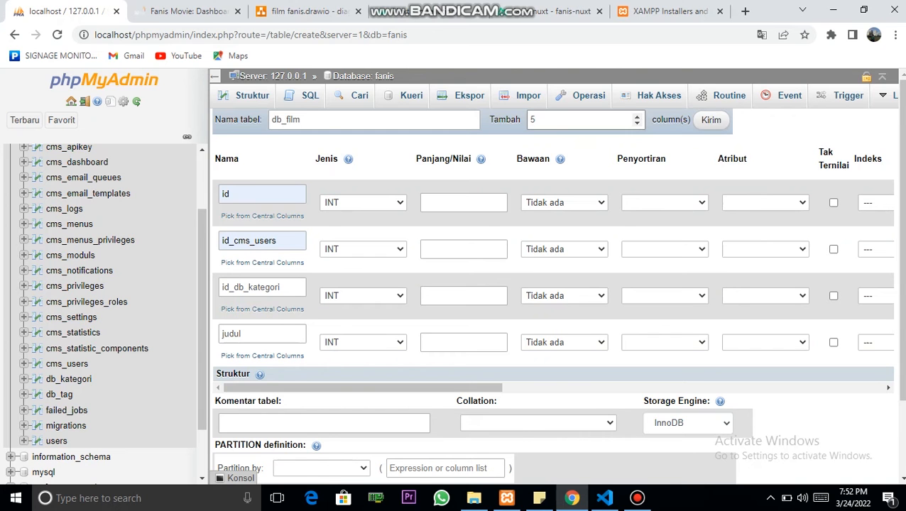
# Add 5 more columns to the db_film definition, check the diagram and name the fifth column foto
pyautogui.write('5')
pyautogui.click(711, 119)
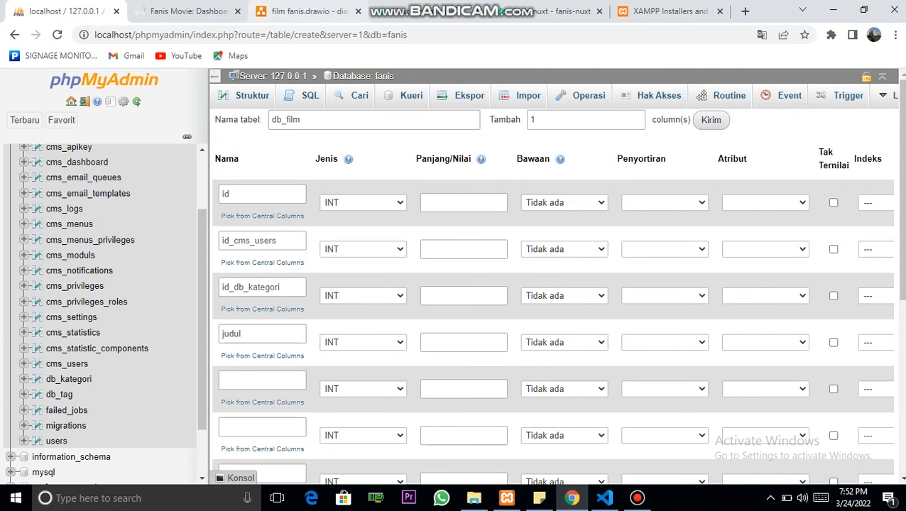
pyautogui.hotkey('ctrl', '3')
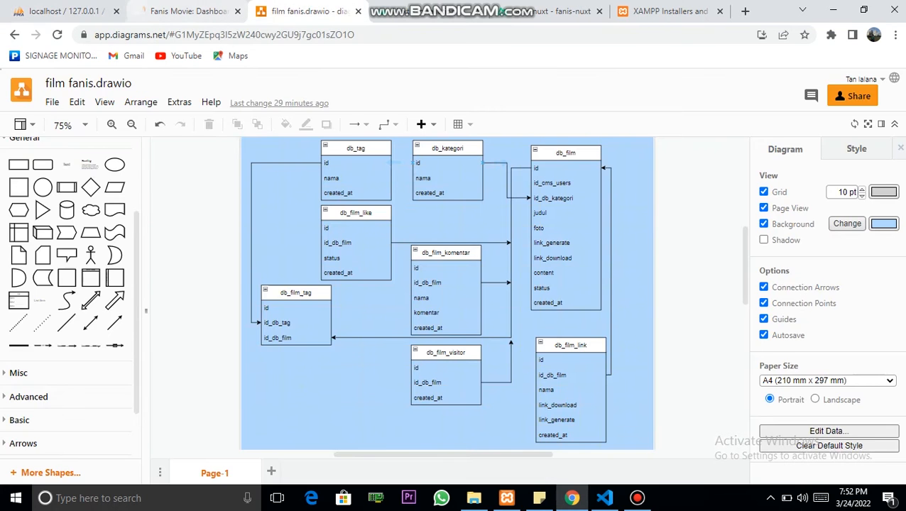
pyautogui.hotkey('ctrl', '1')
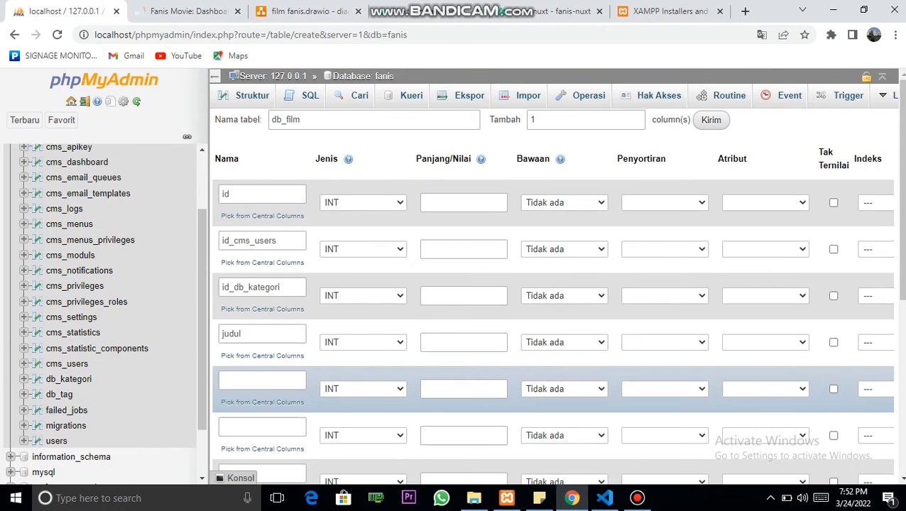
pyautogui.write('foto')
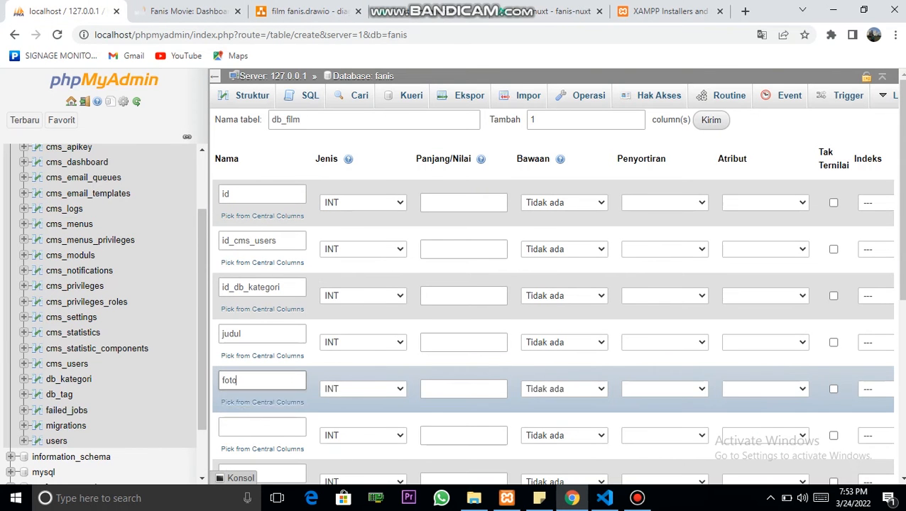
# Check the link fields in the diagram and name the sixth column link_download and the seventh link_generate
pyautogui.click(262, 426)
pyautogui.write('link')
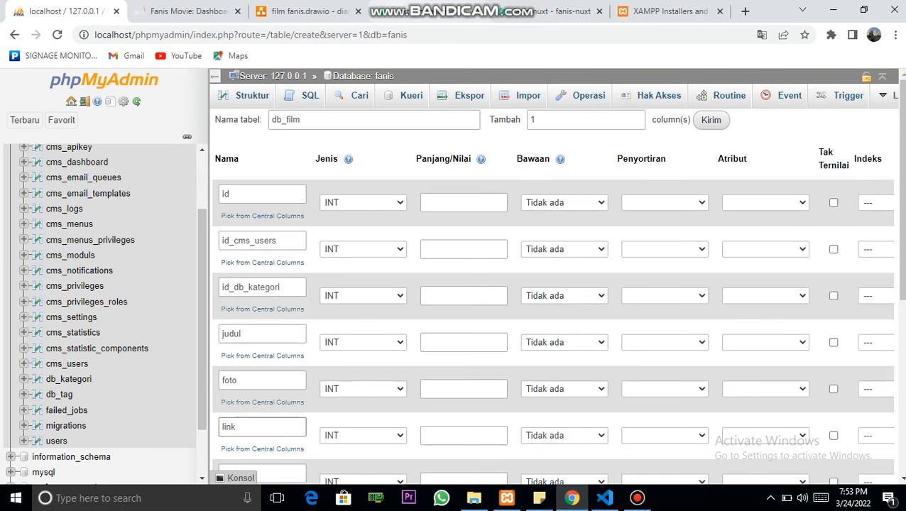
pyautogui.click(305, 11)
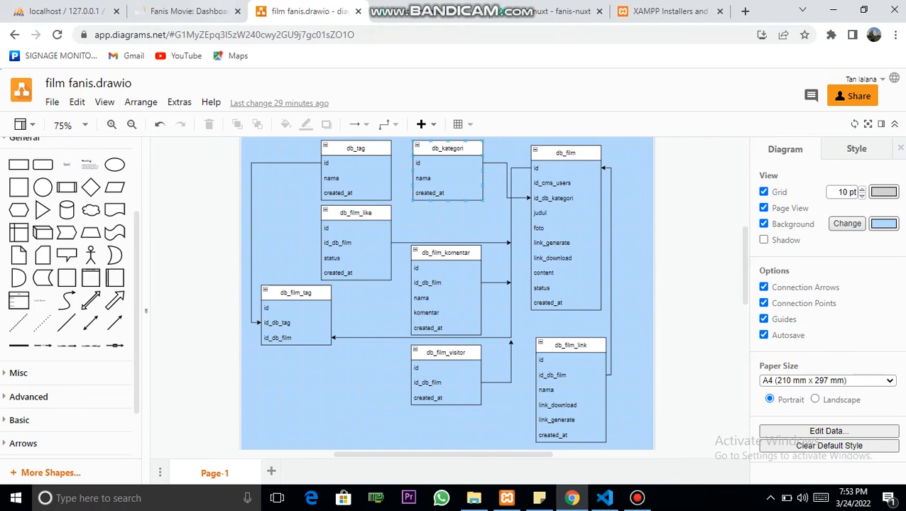
pyautogui.click(85, 11)
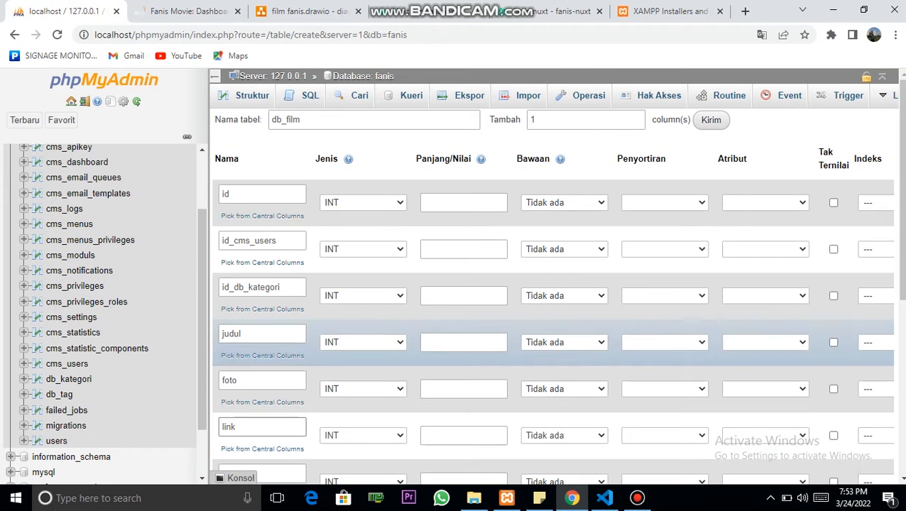
pyautogui.write('_do')
pyautogui.scroll(-2, 553, 398)
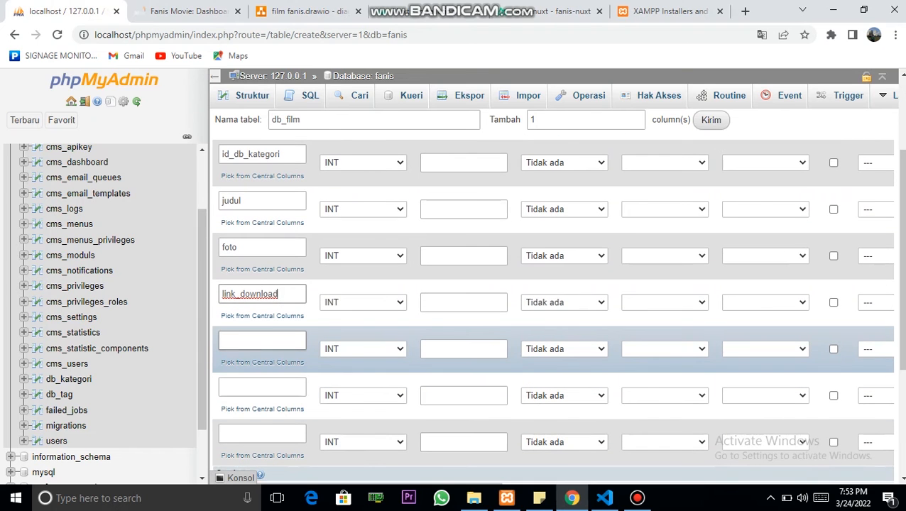
pyautogui.click(262, 341)
pyautogui.write('link_generate')
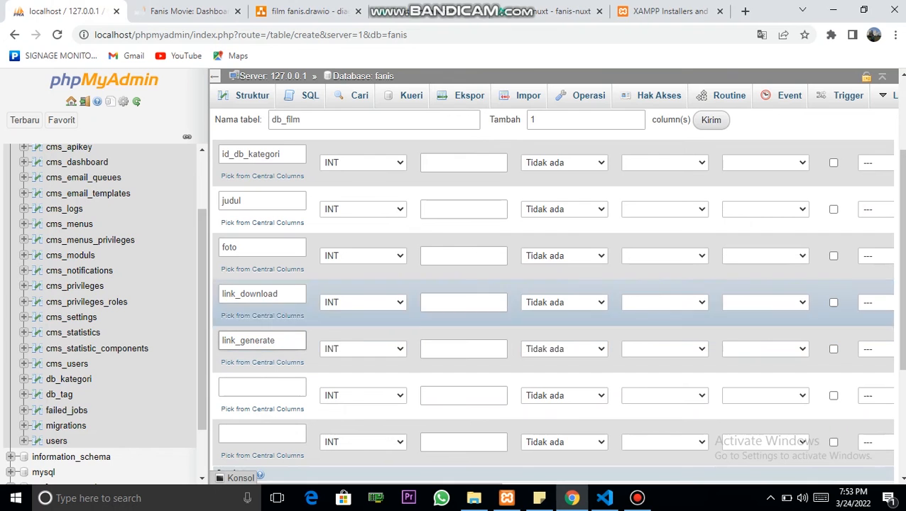
# Check the diagram for the field after the links and name the eighth db_film column content
pyautogui.hotkey('ctrl', '3')
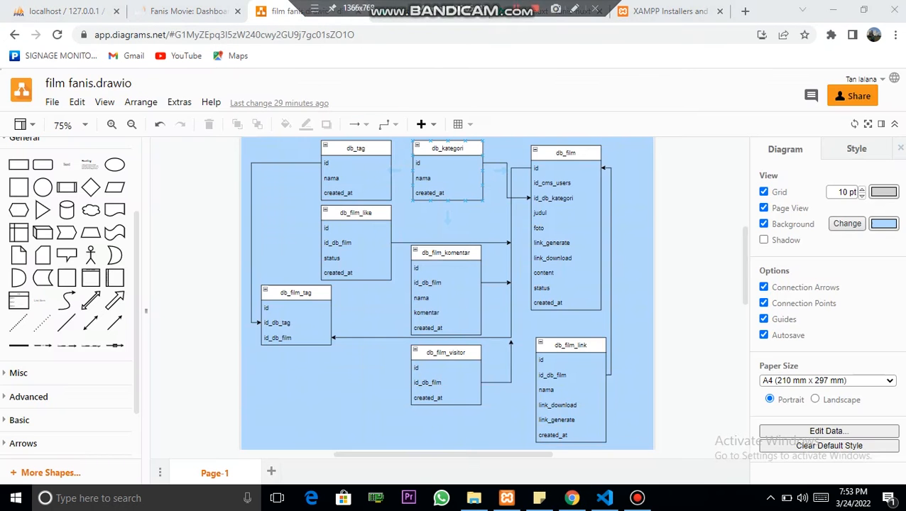
pyautogui.hotkey('ctrl', '1')
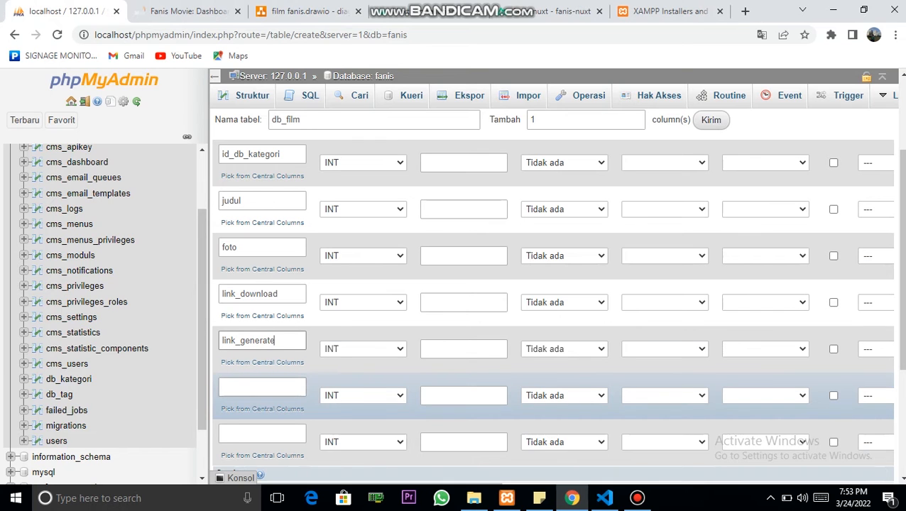
pyautogui.click(262, 387)
pyautogui.write('content')
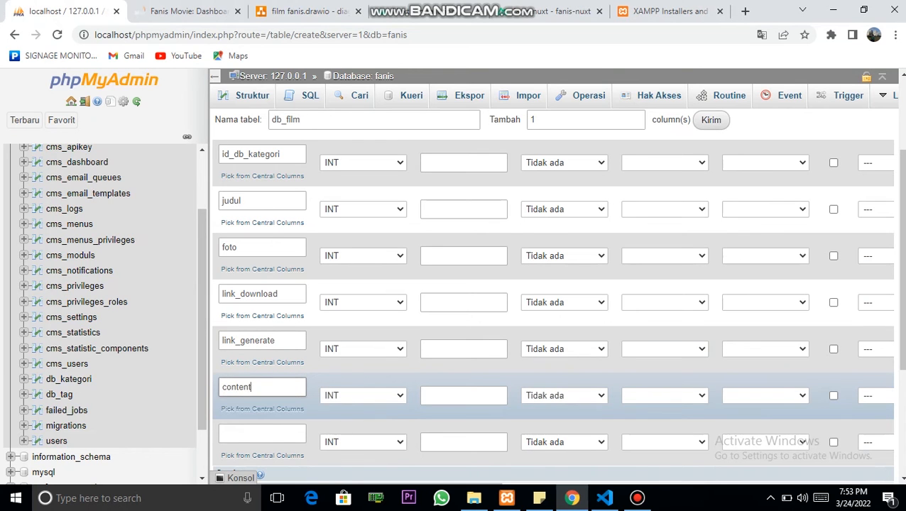
# Check the diagram for the field following content and name the ninth db_film column status
pyautogui.click(188, 11)
pyautogui.click(64, 11)
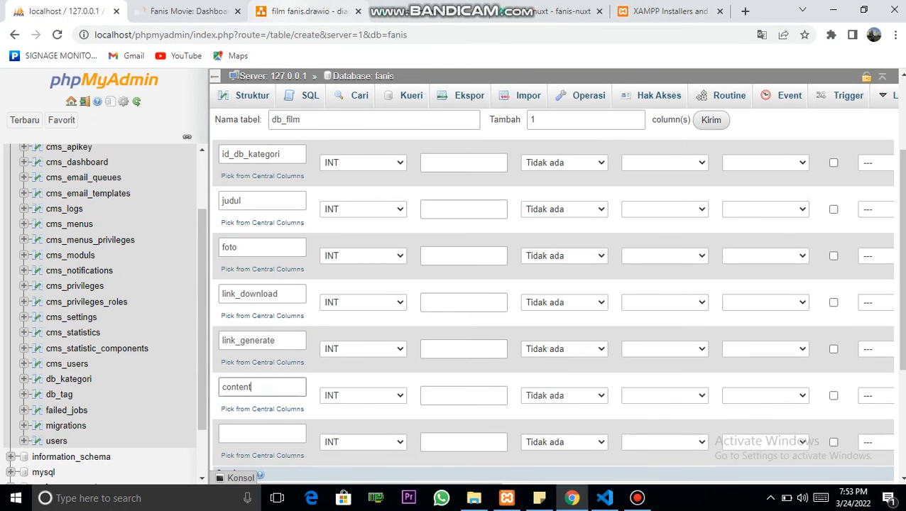
pyautogui.click(284, 11)
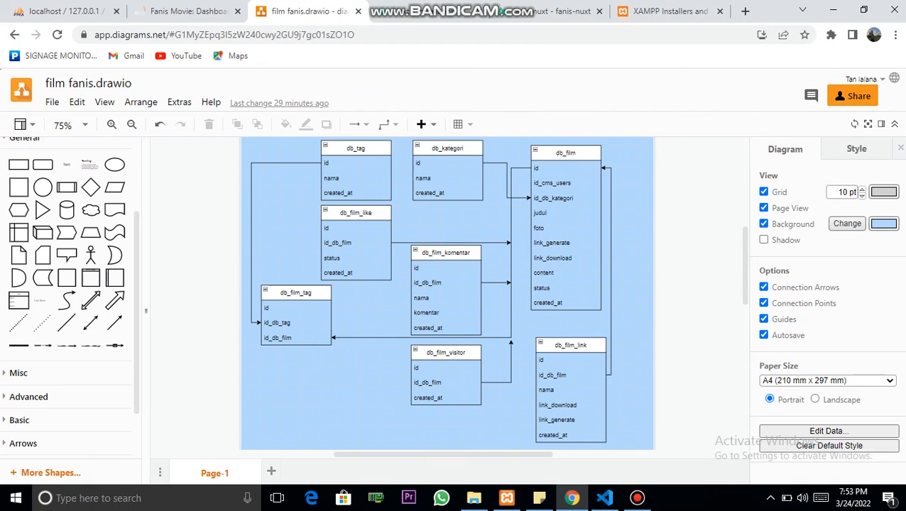
pyautogui.hotkey('ctrl', '1')
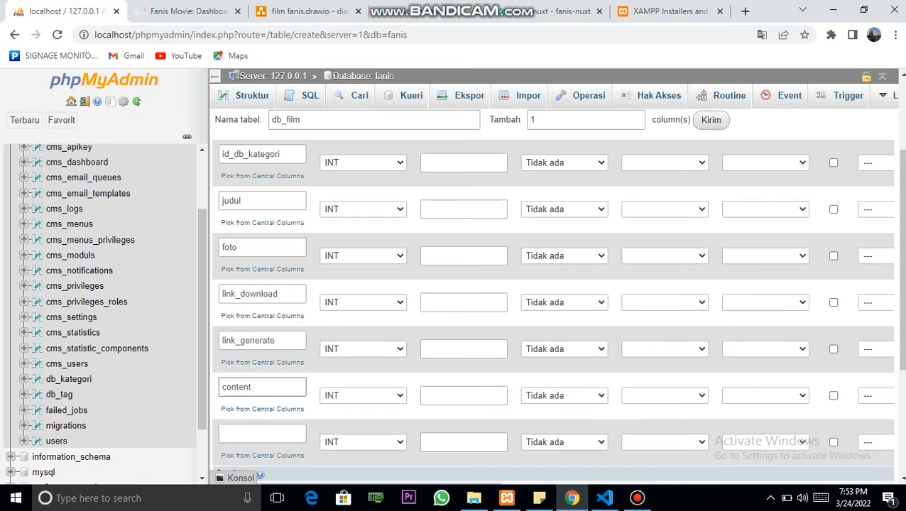
pyautogui.click(262, 433)
pyautogui.write('s')
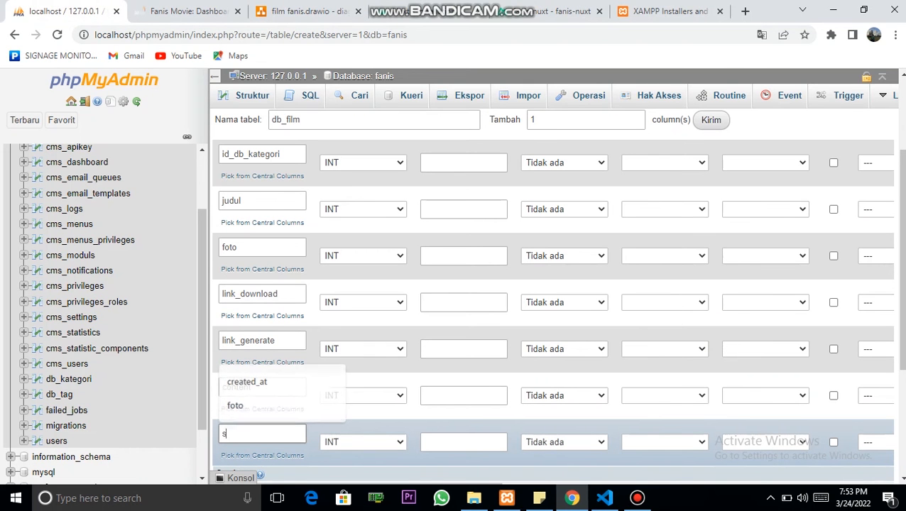
pyautogui.write('tatus')
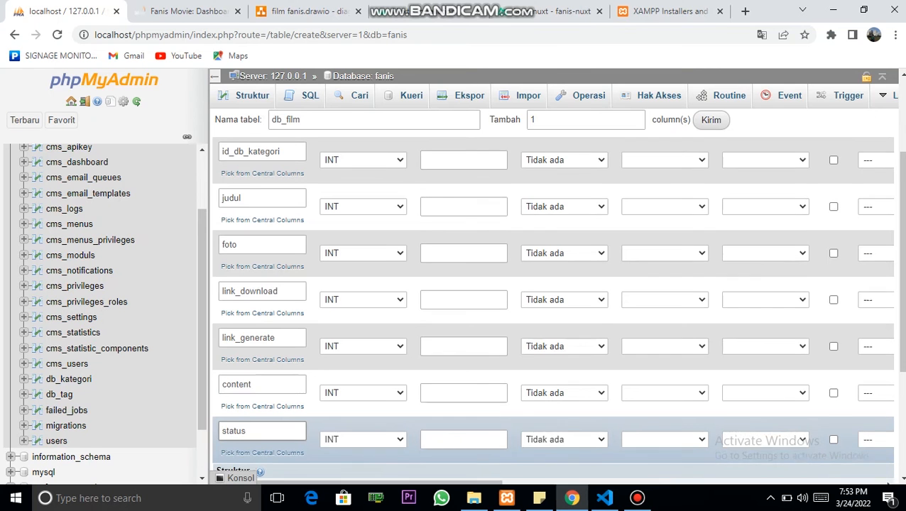
# Add two more columns to the db_film definition, check the diagram and name the column after status created_at
pyautogui.scroll(-2, 552, 308)
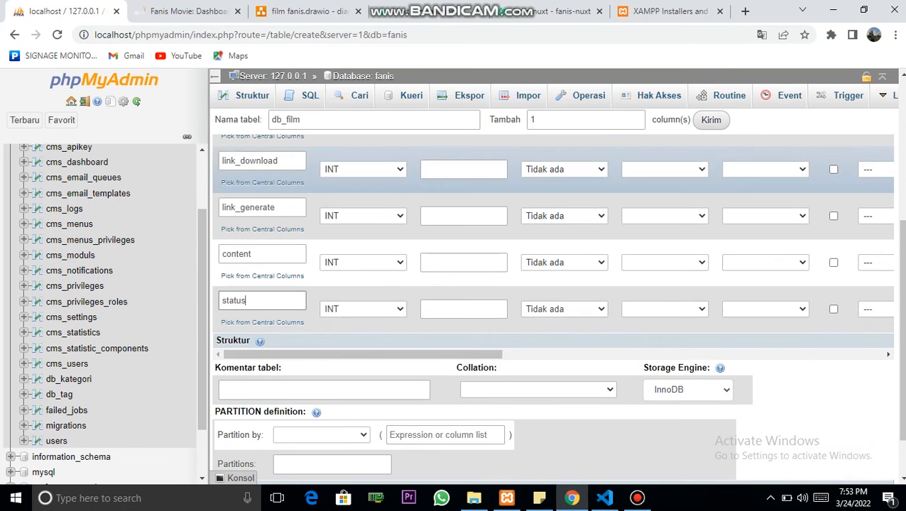
pyautogui.press('Return')
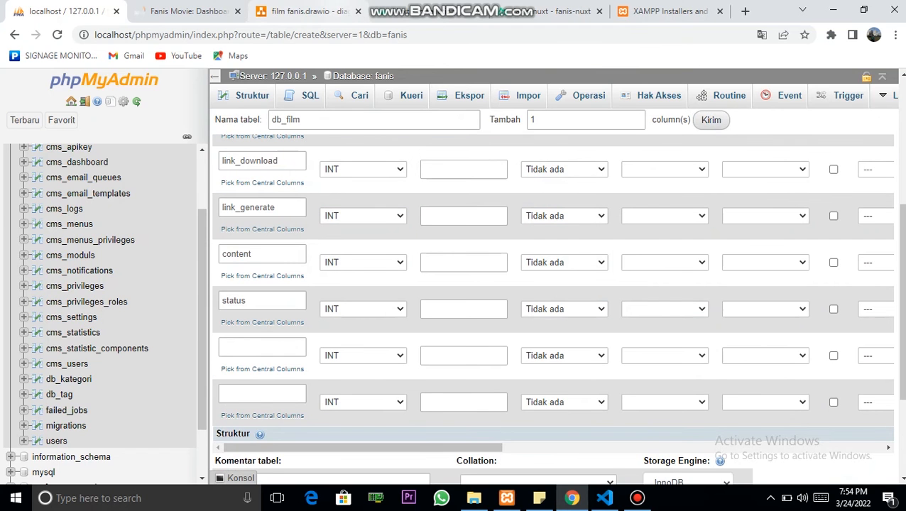
pyautogui.click(306, 12)
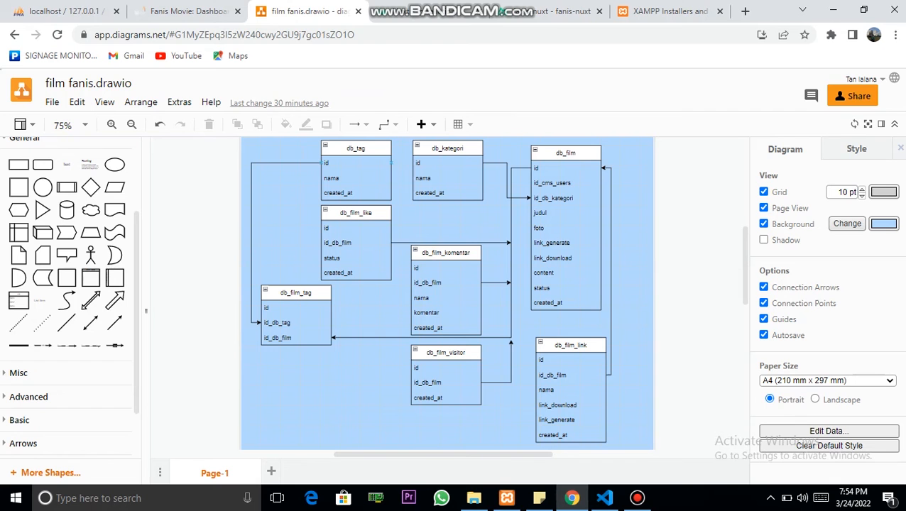
pyautogui.hotkey('ctrl', '1')
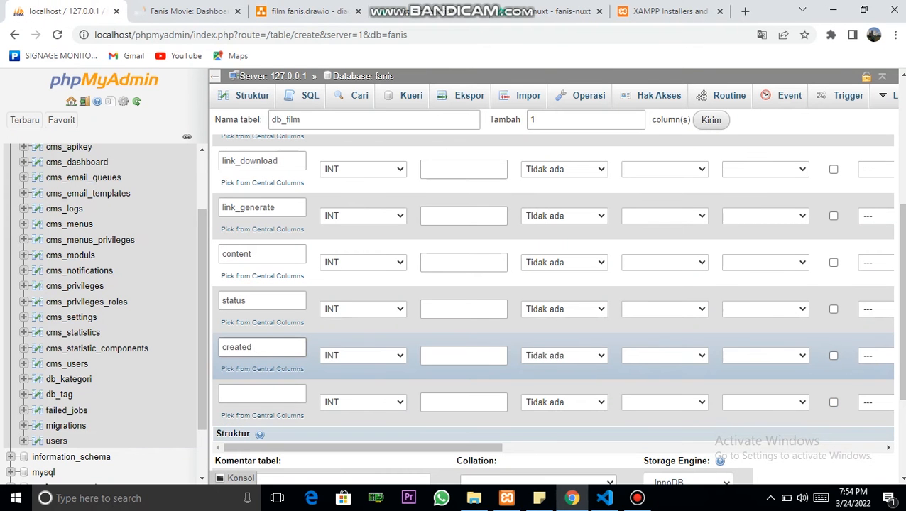
# Set the data type of the created_at column to DATE and of the status column to TEXT
pyautogui.click(363, 355)
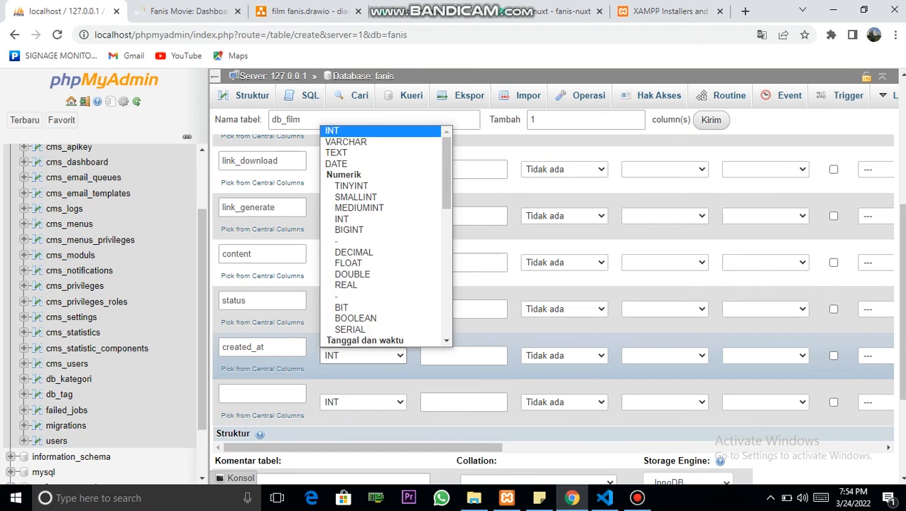
pyautogui.click(336, 163)
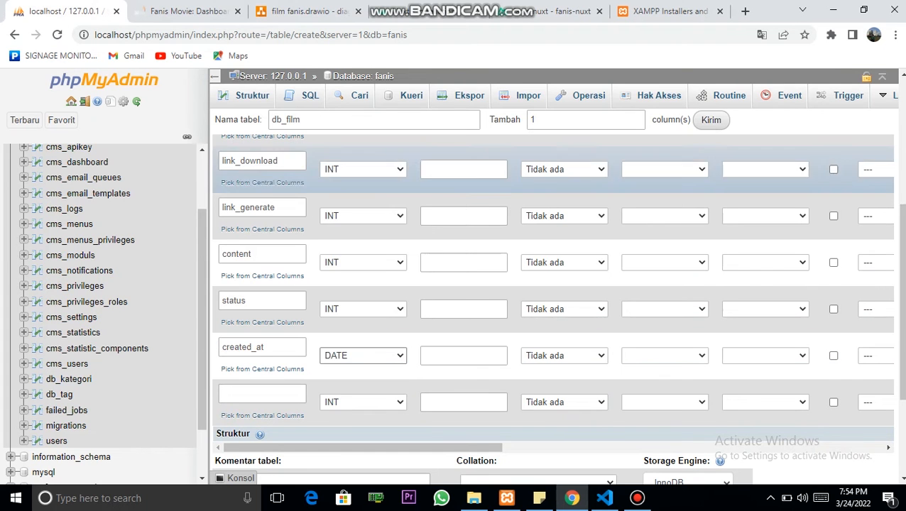
pyautogui.click(363, 309)
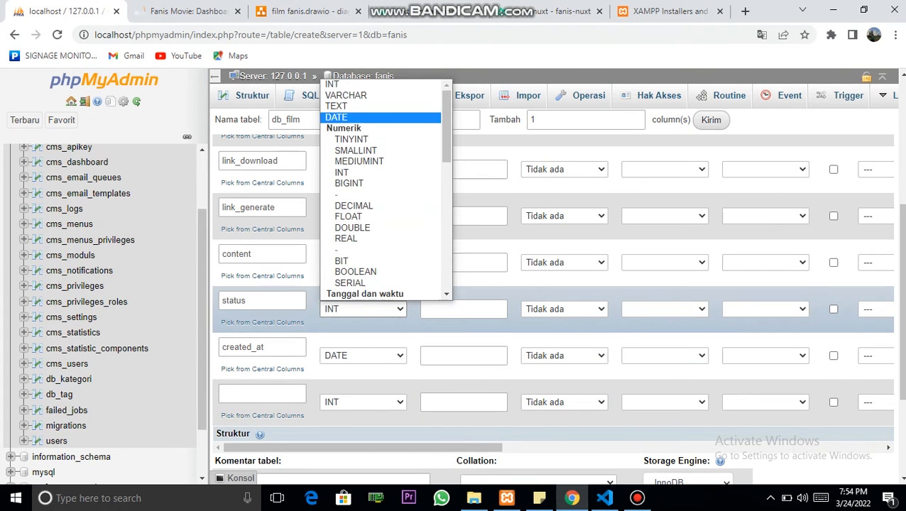
pyautogui.click(335, 106)
pyautogui.scroll(1, 363, 312)
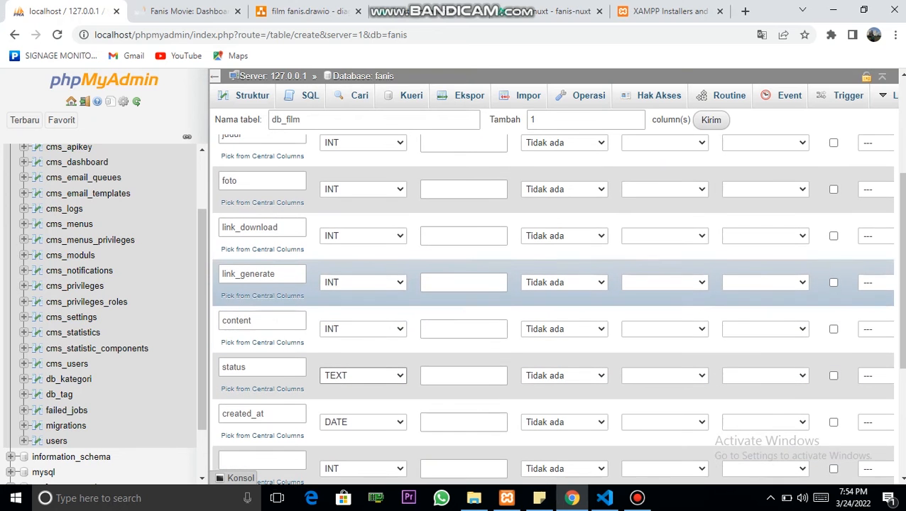
# Set the data type of the content, link_generate and link_download columns to TEXT
pyautogui.click(363, 329)
pyautogui.click(336, 126)
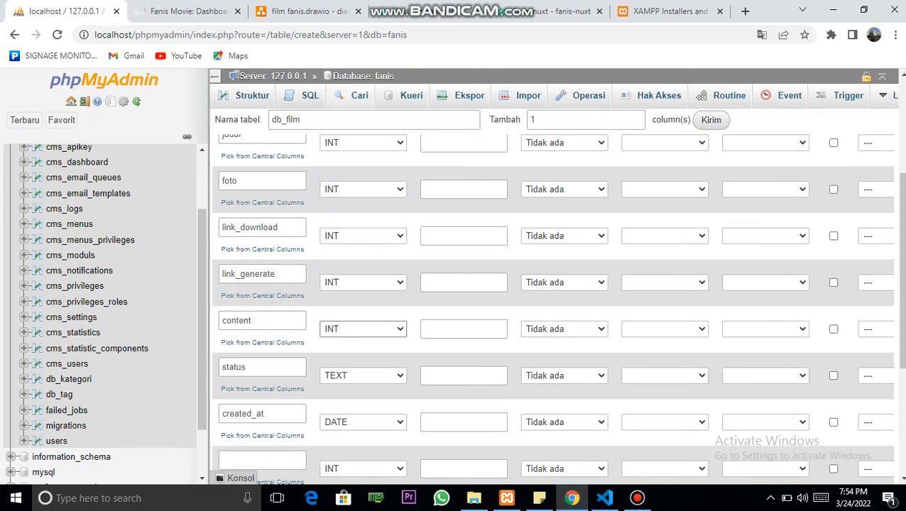
pyautogui.click(363, 282)
pyautogui.click(336, 78)
pyautogui.click(363, 235)
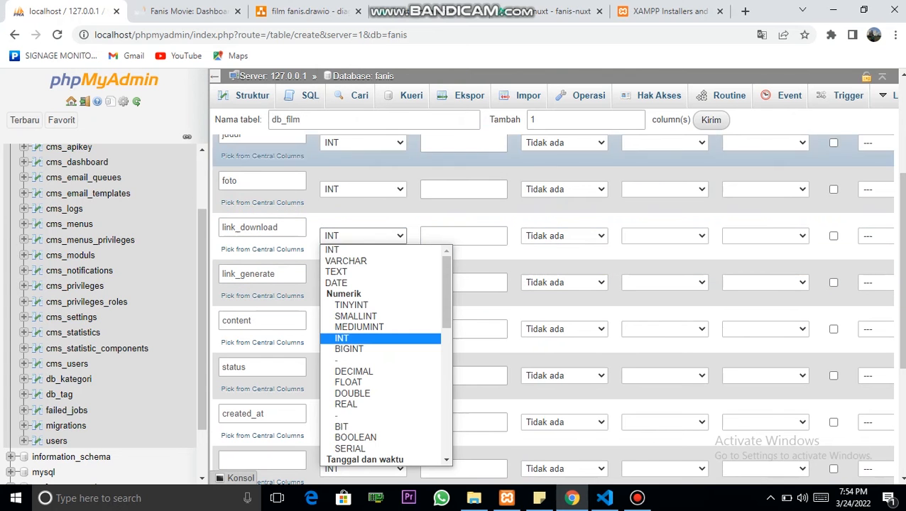
pyautogui.click(336, 272)
# Set the data type of the foto and judul columns to TEXT
pyautogui.scroll(1, 362, 313)
pyautogui.click(362, 256)
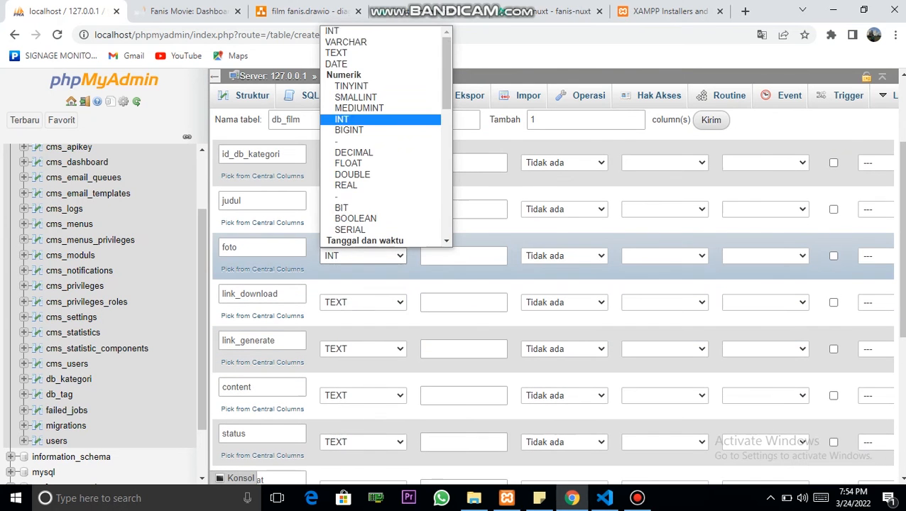
pyautogui.click(335, 55)
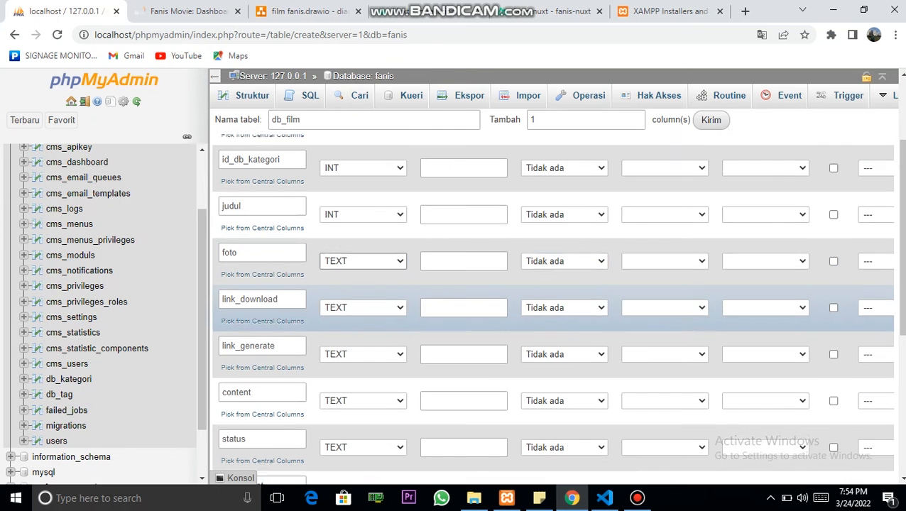
pyautogui.scroll(2, 363, 284)
pyautogui.scroll(-1, 328, 259)
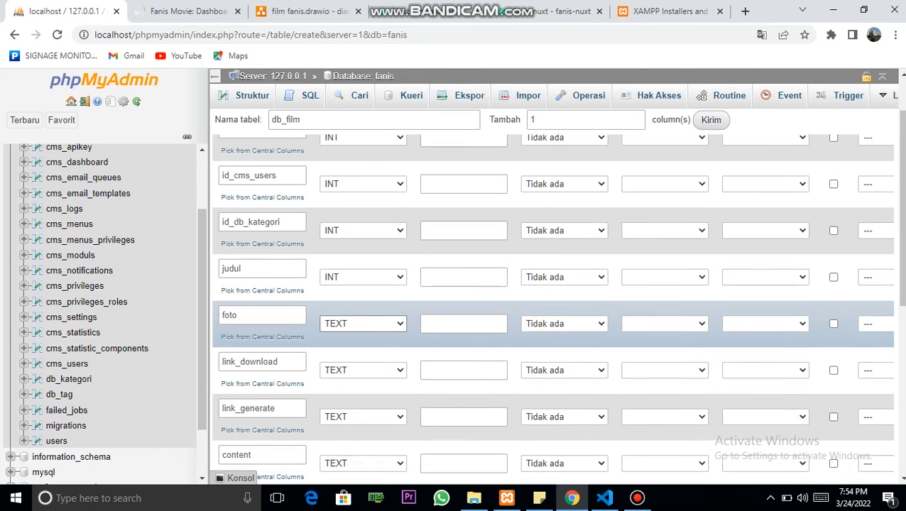
pyautogui.click(330, 274)
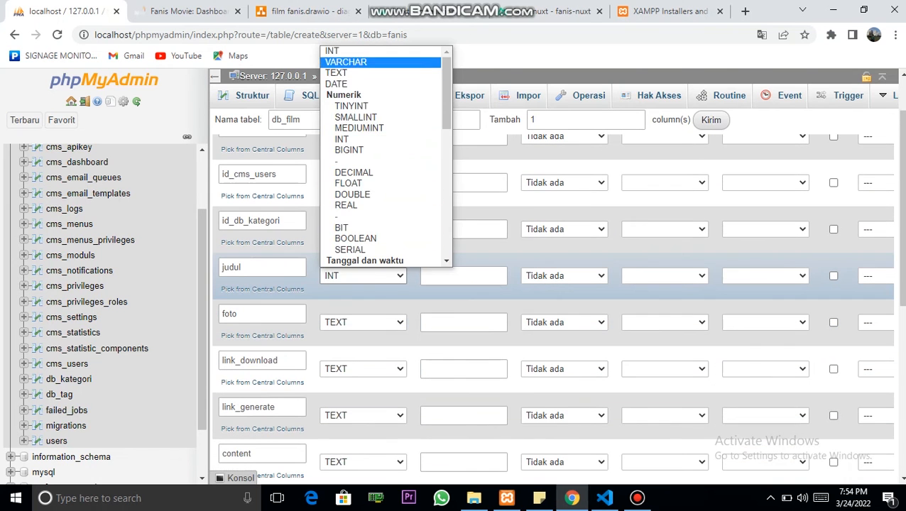
pyautogui.click(336, 72)
# Set the default value of the id_cms_users, id_db_kategori and judul columns to NULL
pyautogui.scroll(1, 463, 245)
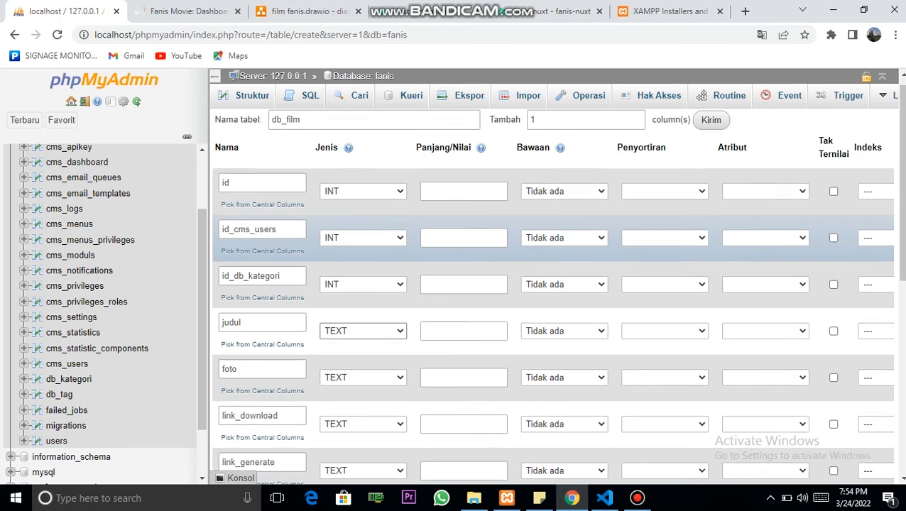
pyautogui.click(563, 249)
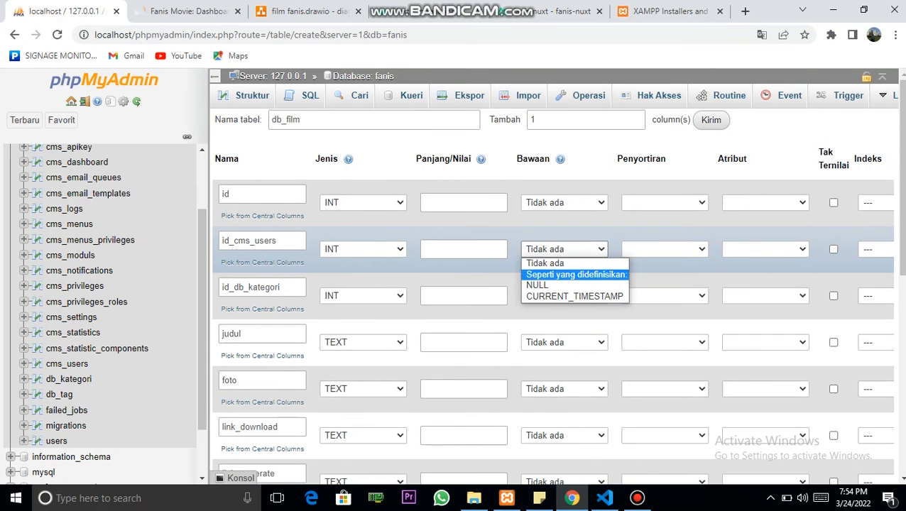
pyautogui.click(538, 285)
pyautogui.click(563, 295)
pyautogui.click(537, 331)
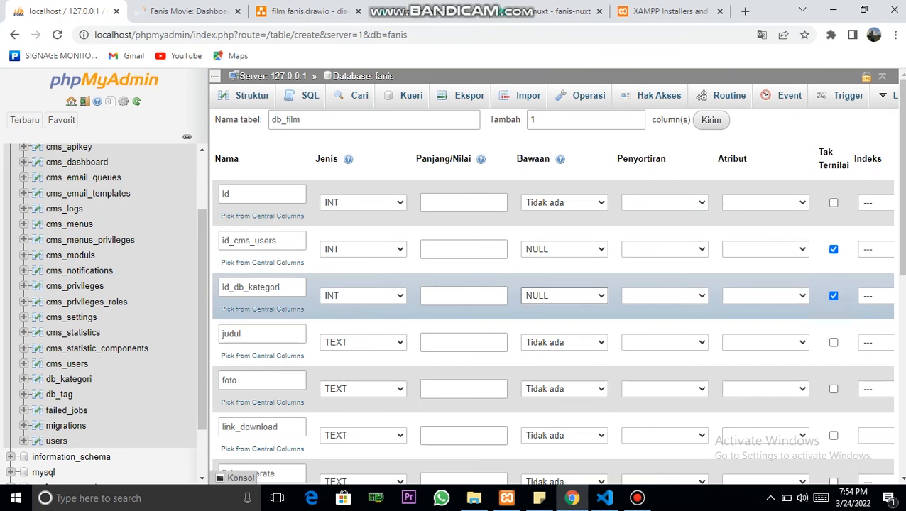
pyautogui.click(564, 342)
pyautogui.click(537, 379)
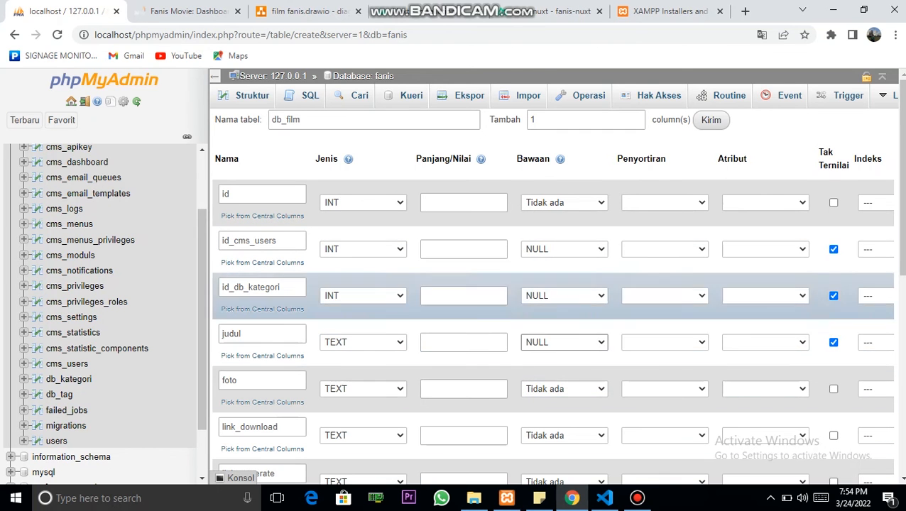
# Make the id column of db_film an auto-increment primary key
pyautogui.click(588, 158)
pyautogui.press('Right')
pyautogui.press('Right')
pyautogui.press('Right')
pyautogui.press('Right')
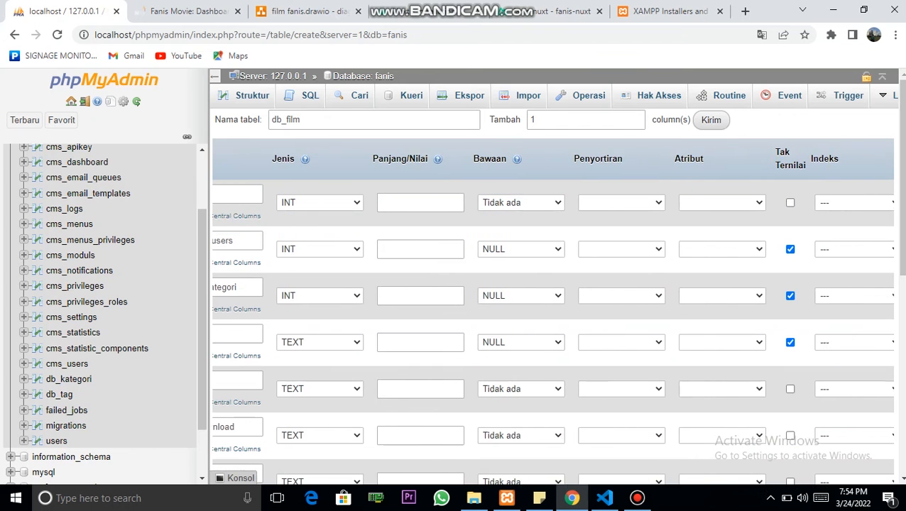
pyautogui.click(856, 202)
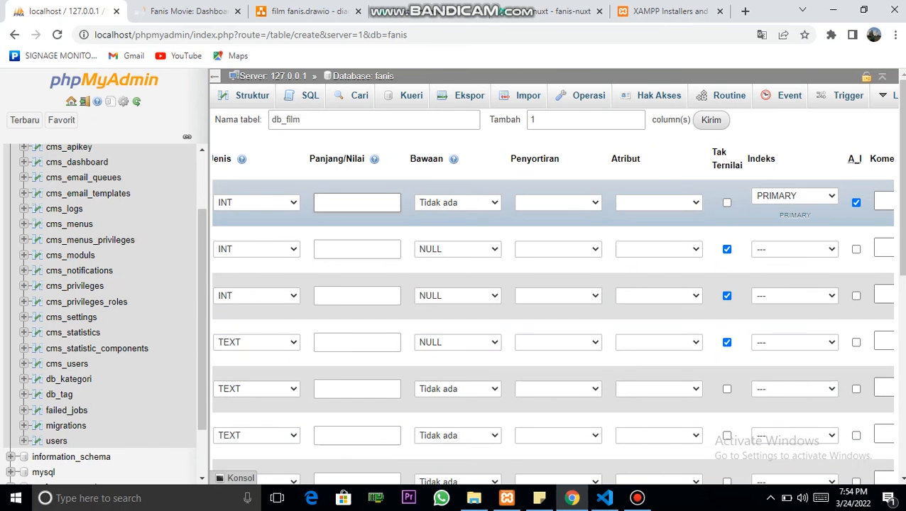
# Set the default value of the foto, link_download and link_generate columns to NULL
pyautogui.hscroll(-3, 551, 316)
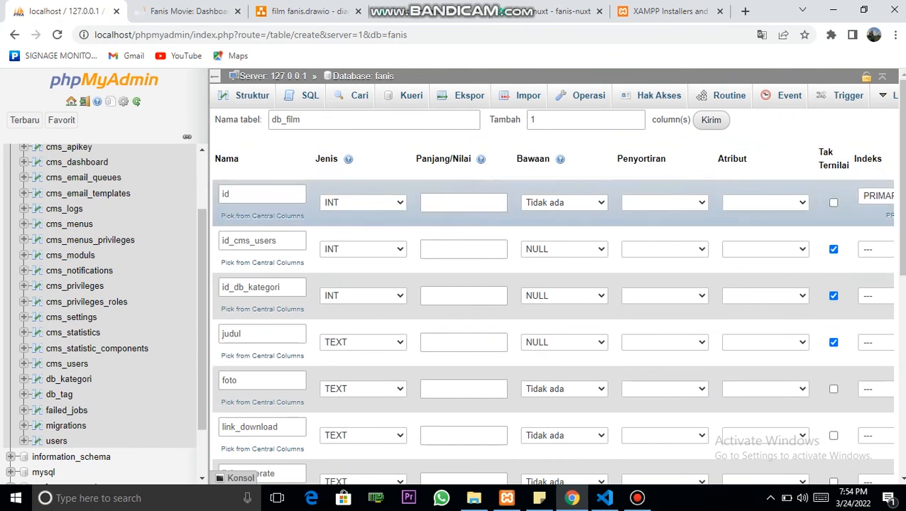
pyautogui.scroll(-3, 552, 284)
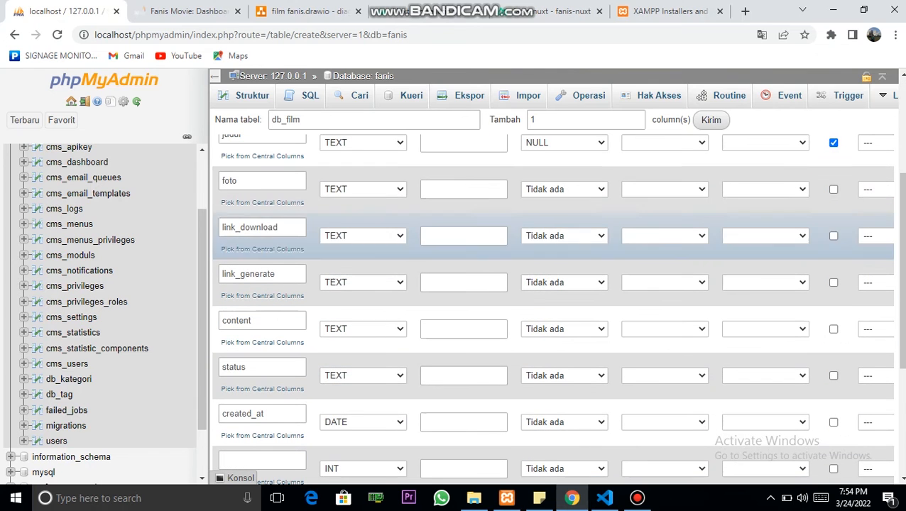
pyautogui.click(564, 190)
pyautogui.click(561, 225)
pyautogui.click(564, 235)
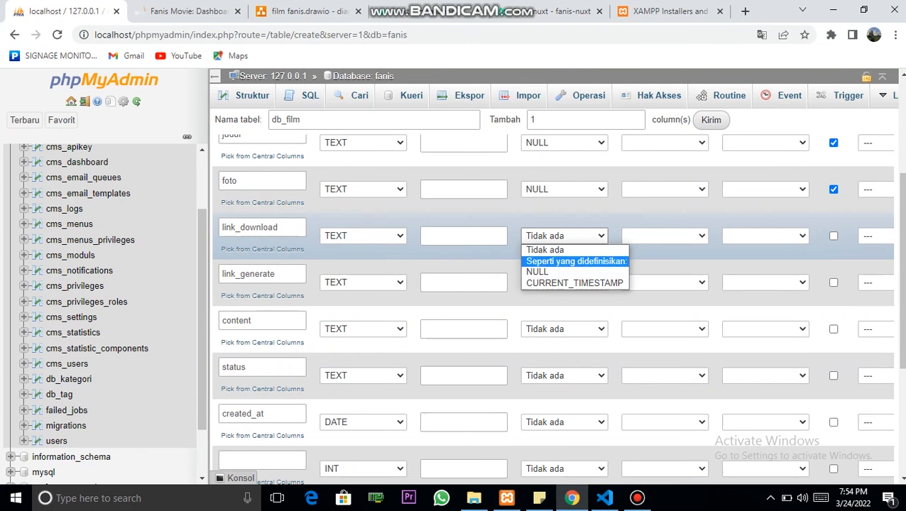
pyautogui.click(536, 272)
pyautogui.click(565, 282)
pyautogui.click(536, 318)
# Set the default value of the content, status and created_at columns to NULL
pyautogui.click(564, 329)
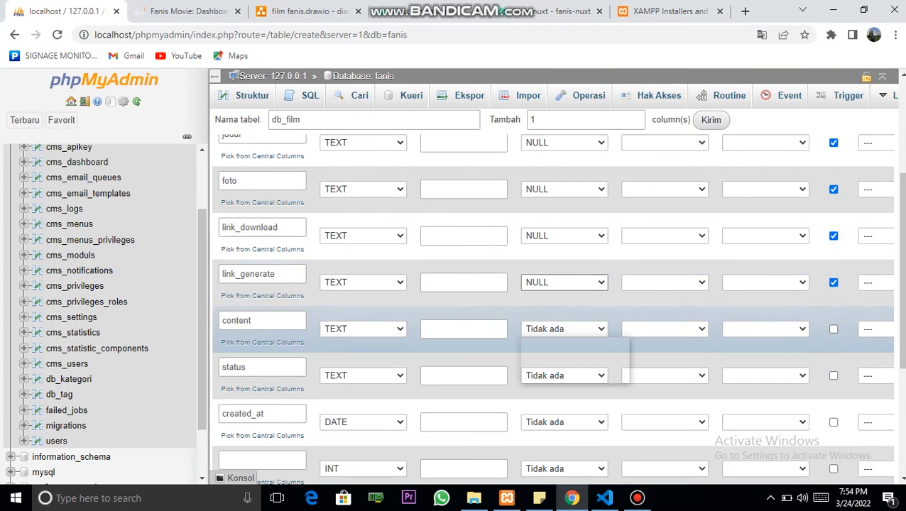
pyautogui.click(537, 364)
pyautogui.click(565, 375)
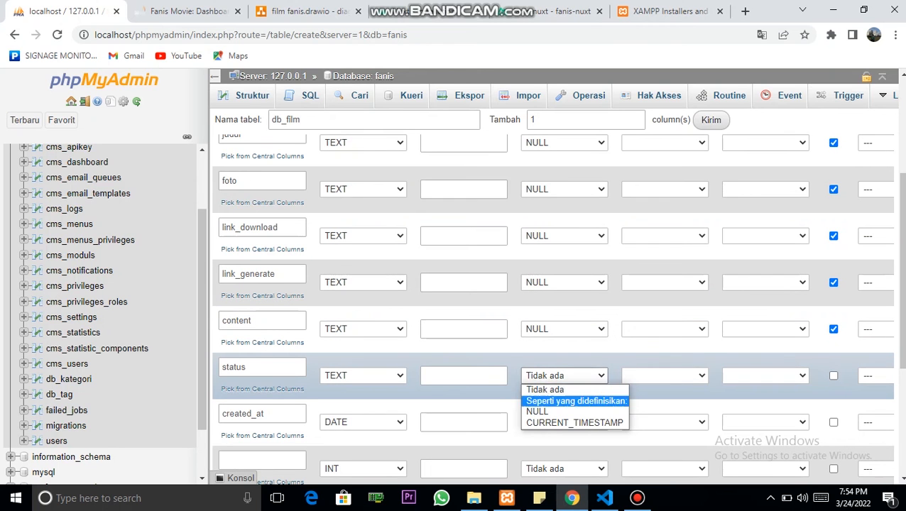
pyautogui.click(537, 411)
pyautogui.click(565, 423)
pyautogui.click(537, 458)
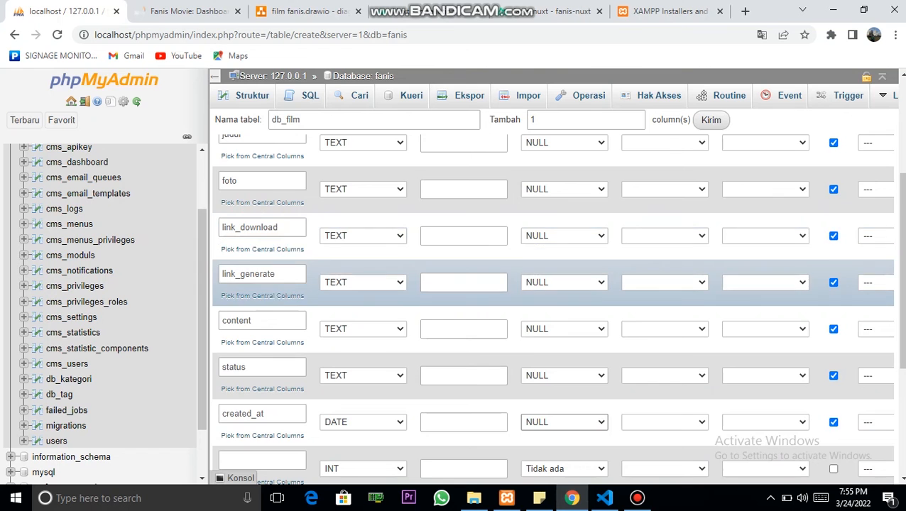
# Review the column definitions of db_film, save the table and look over its structure
pyautogui.scroll(-1, 565, 255)
pyautogui.scroll(2, 564, 263)
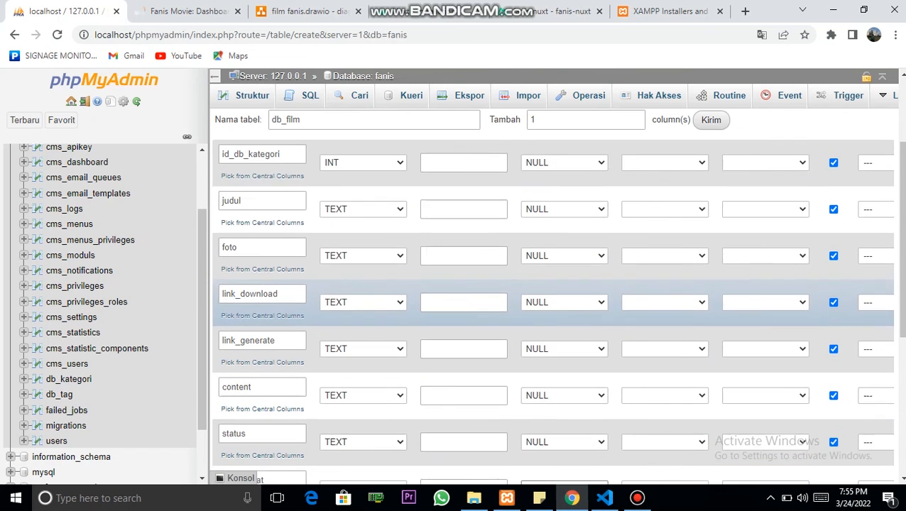
pyautogui.scroll(2, 564, 256)
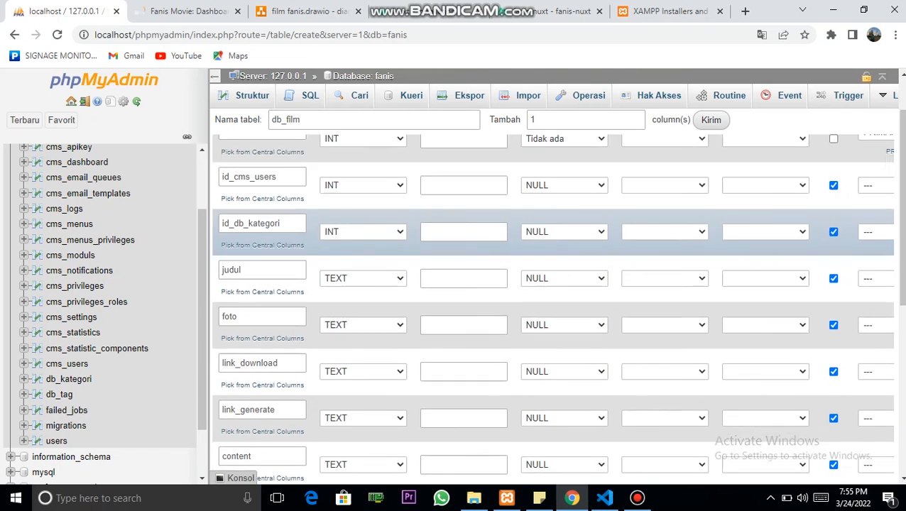
pyautogui.scroll(-6, 565, 255)
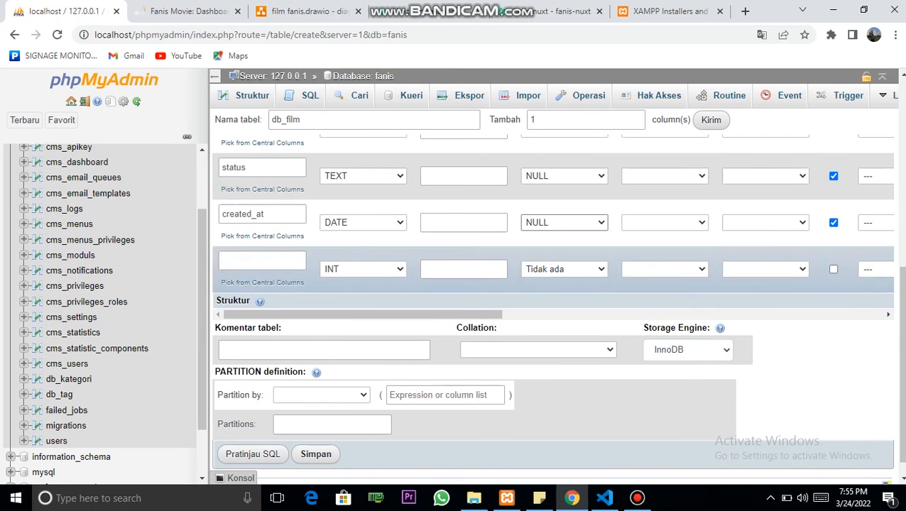
pyautogui.scroll(-1, 564, 255)
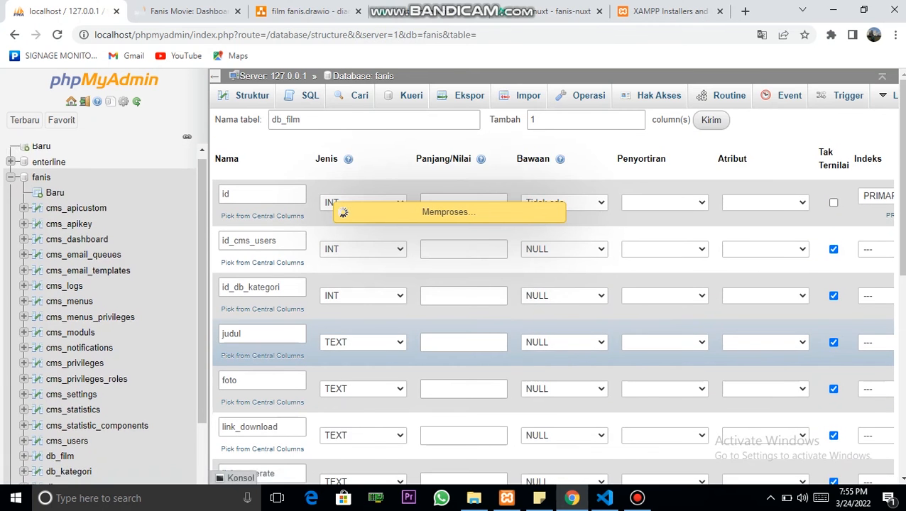
pyautogui.scroll(-2, 719, 334)
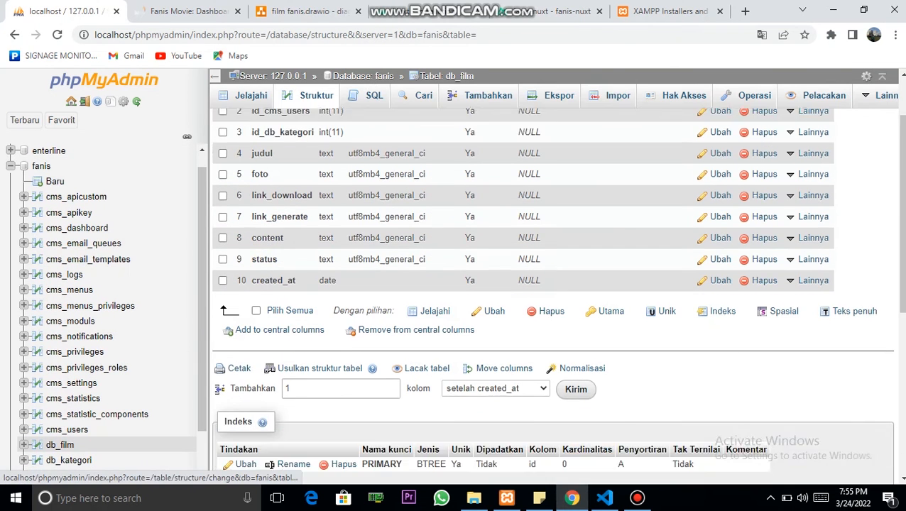
pyautogui.scroll(-2, 145, 364)
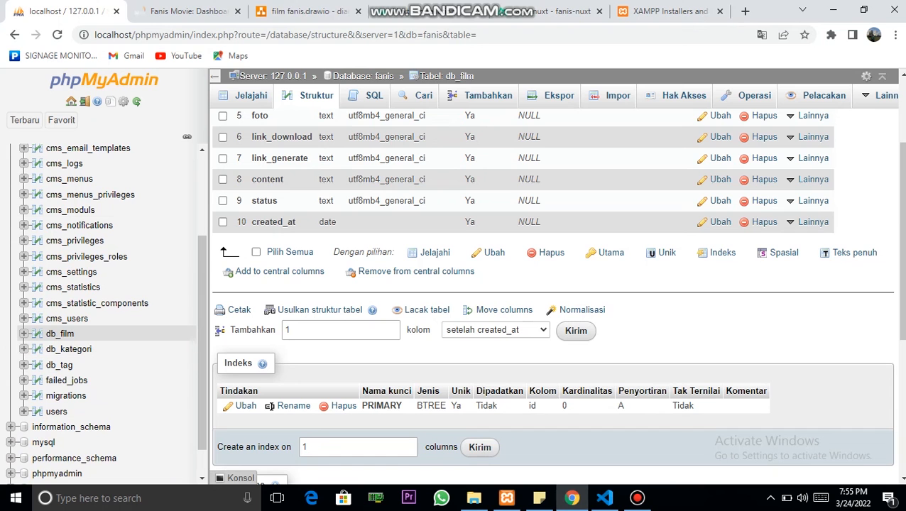
# Switch to the draw.io diagram and examine the db_film_tag table and its fields
pyautogui.click(308, 11)
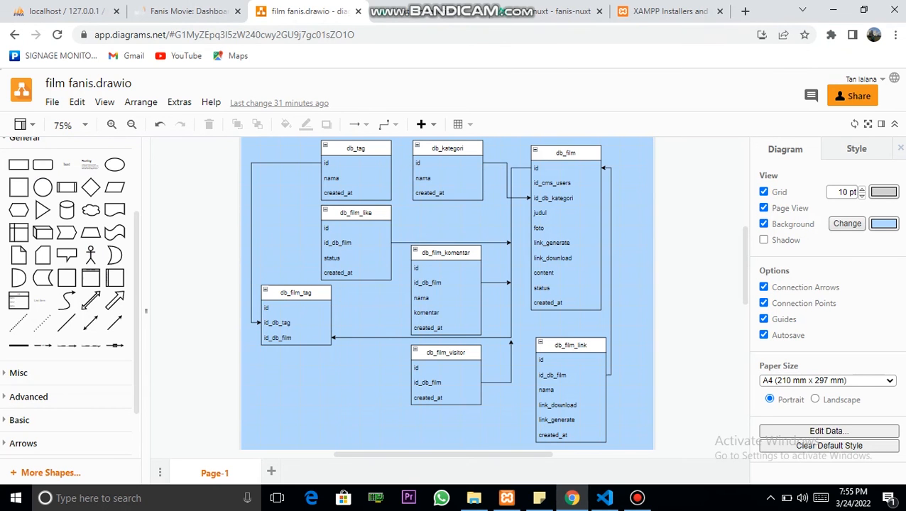
pyautogui.click(296, 293)
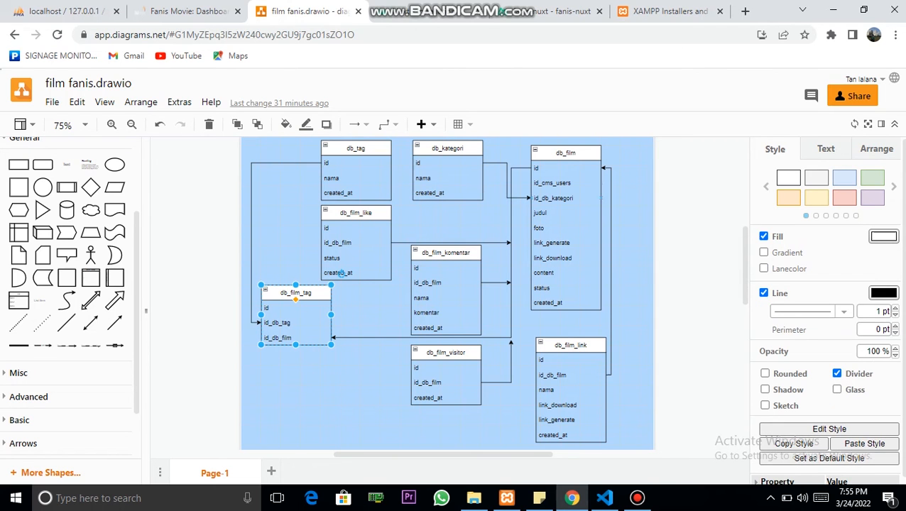
pyautogui.click(287, 323)
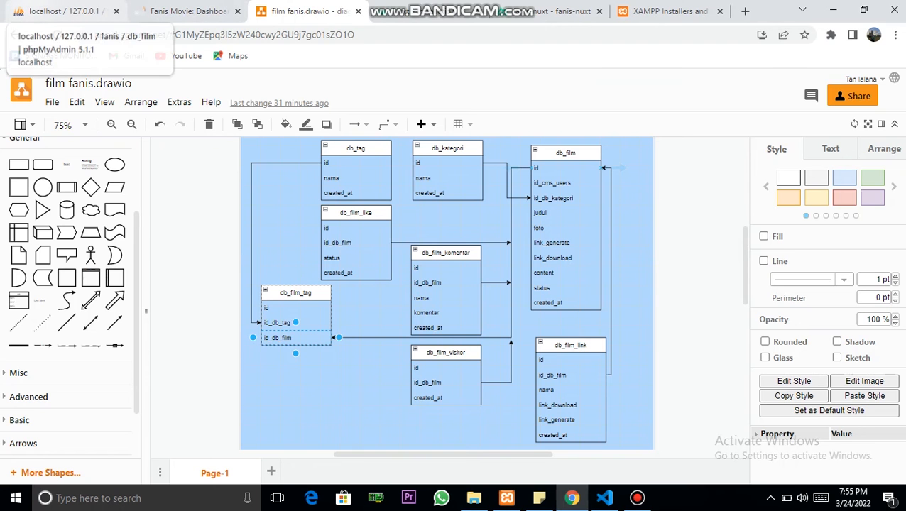
# Return to phpMyAdmin and start a new table named db_film_tag in the fanis database
pyautogui.click(63, 10)
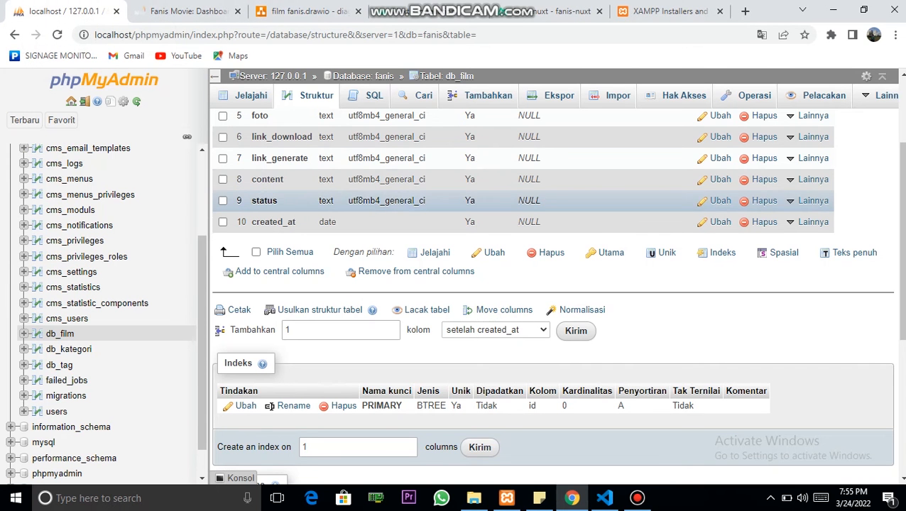
pyautogui.scroll(2, 525, 185)
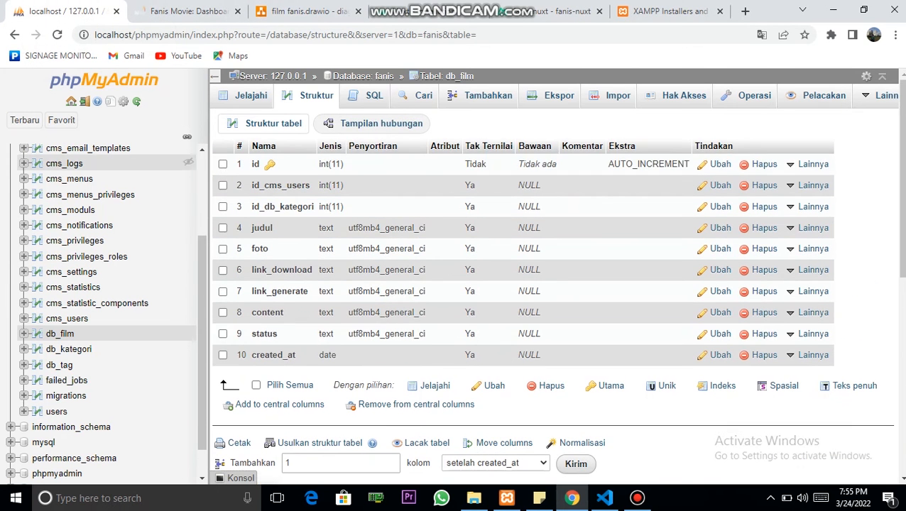
pyautogui.scroll(3, 106, 213)
pyautogui.click(55, 199)
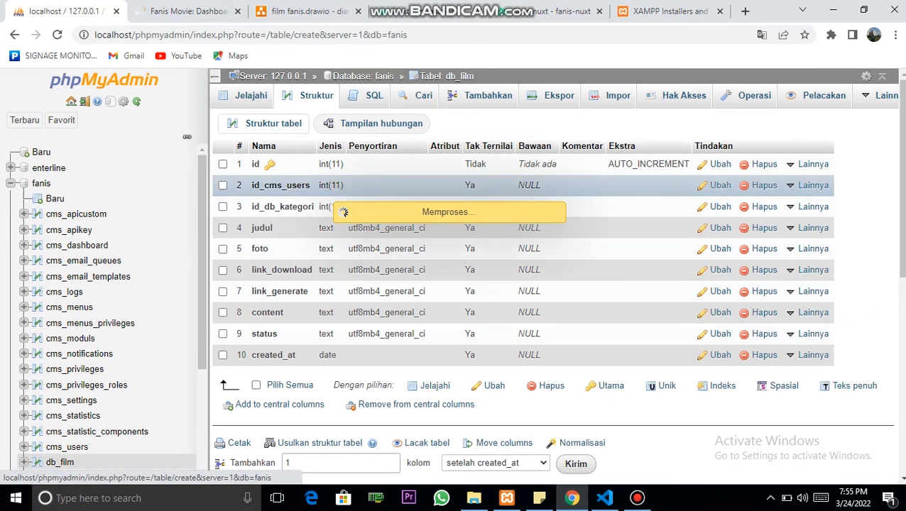
pyautogui.write('db_film_ta')
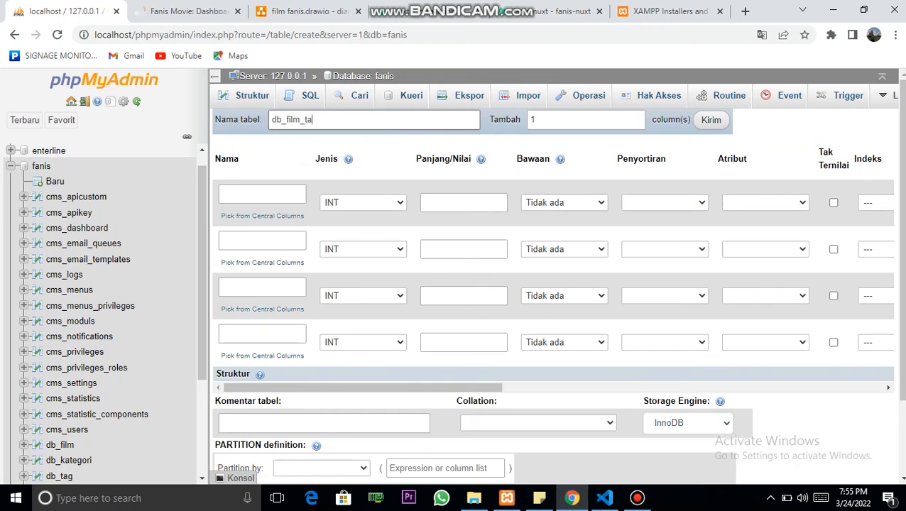
pyautogui.write('g')
# Check the db_film_tag fields in the draw.io diagram and name the table's four columns id, id_db_film, id_db_tag and created_at in phpMyAdmin
pyautogui.hotkey('ctrl', '3')
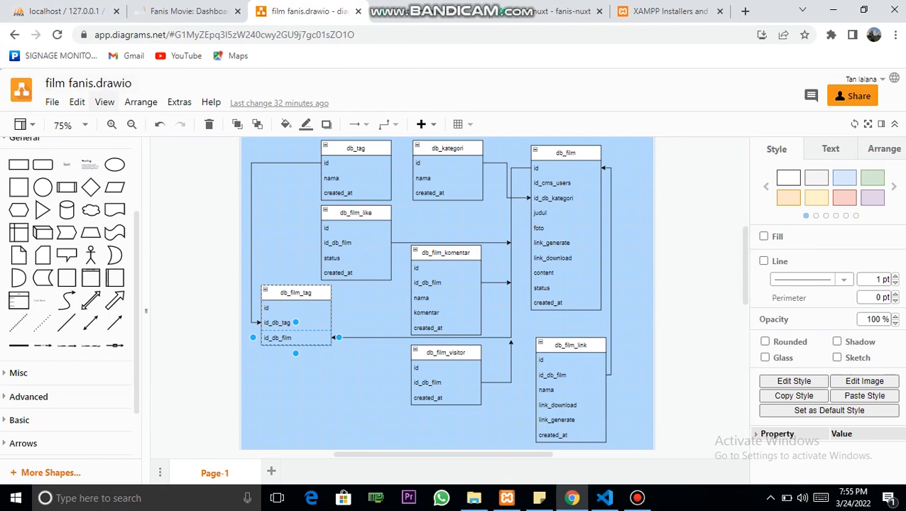
pyautogui.hotkey('ctrl', '1')
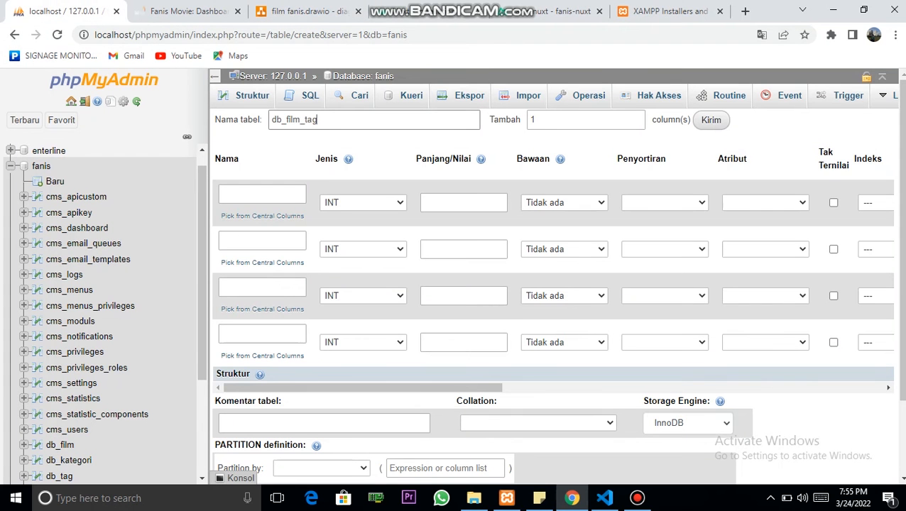
pyautogui.click(262, 194)
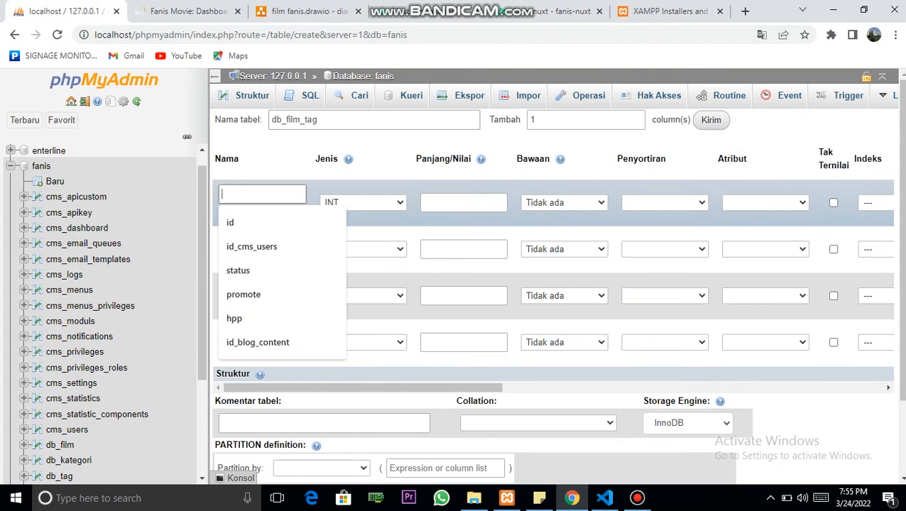
pyautogui.write('id')
pyautogui.click(262, 241)
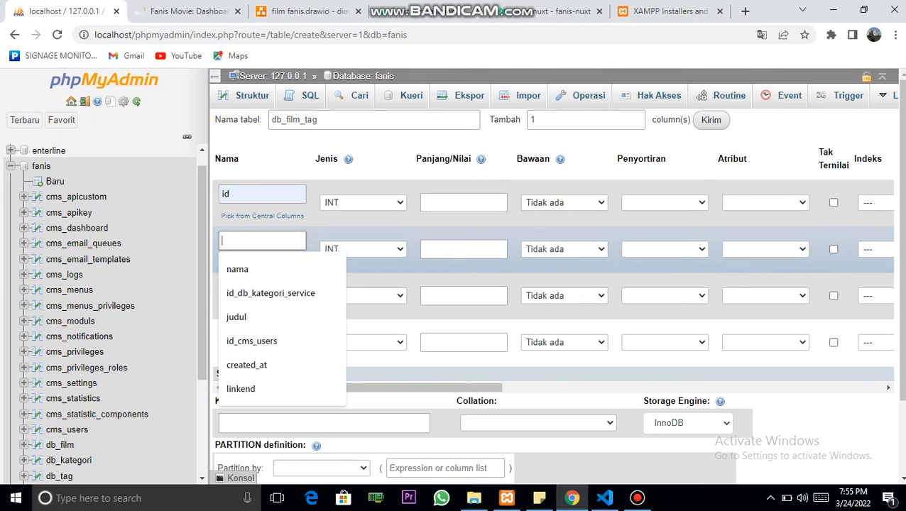
pyautogui.write('id_db_film')
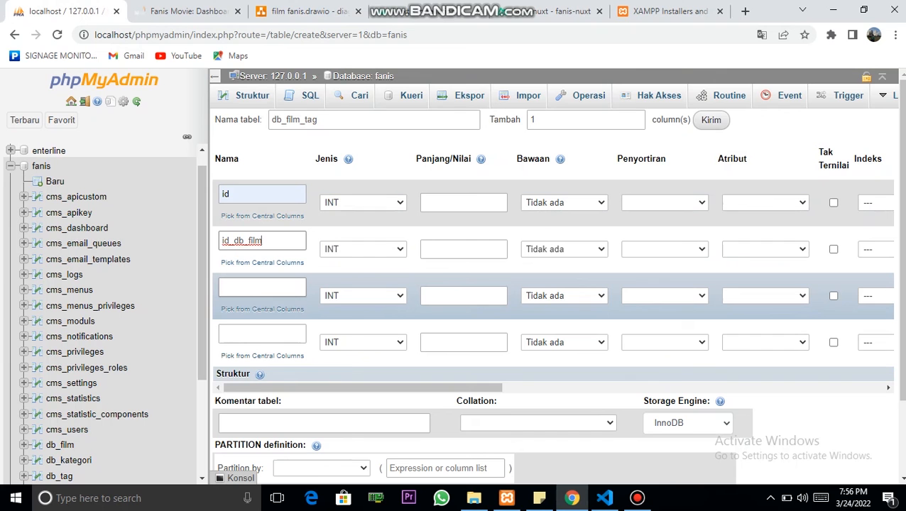
pyautogui.click(262, 287)
pyautogui.write('id_db_tag')
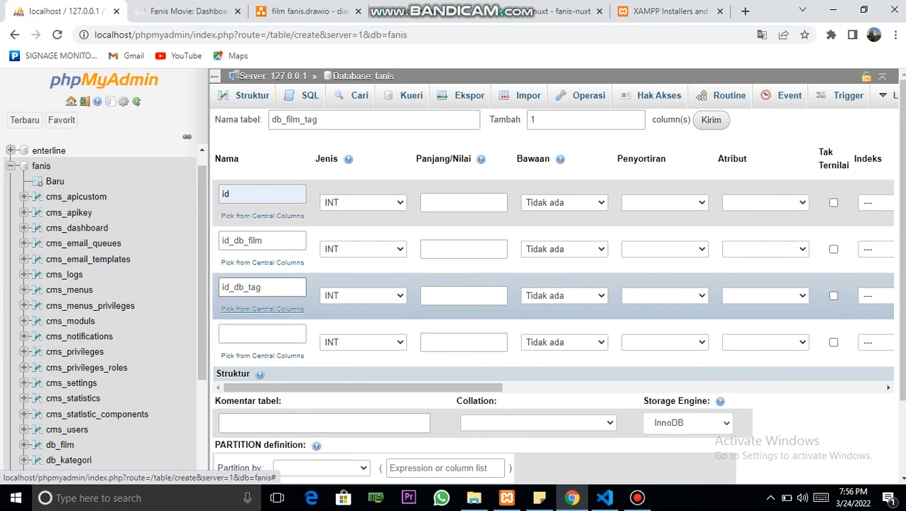
pyautogui.click(262, 334)
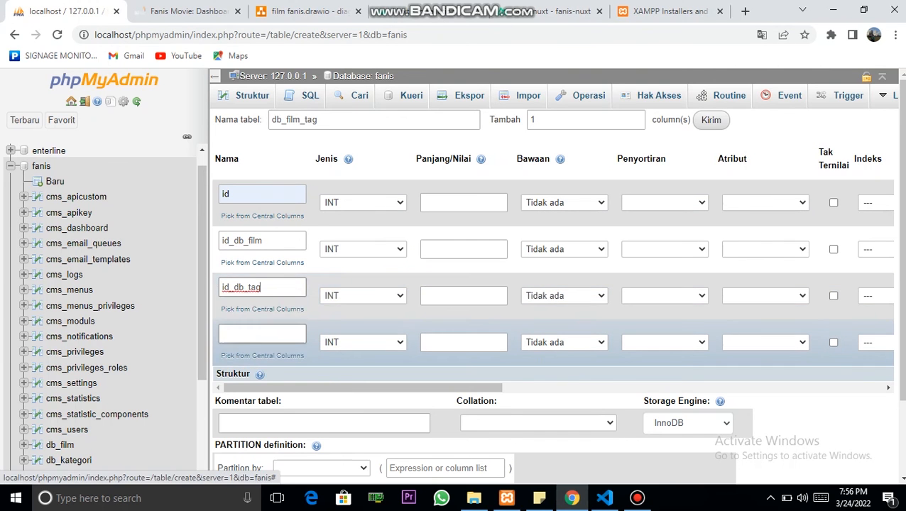
pyautogui.press('Return')
# Set the created_at column's type to DATE and the default value of created_at, id_db_tag and id_db_film to NULL
pyautogui.click(362, 342)
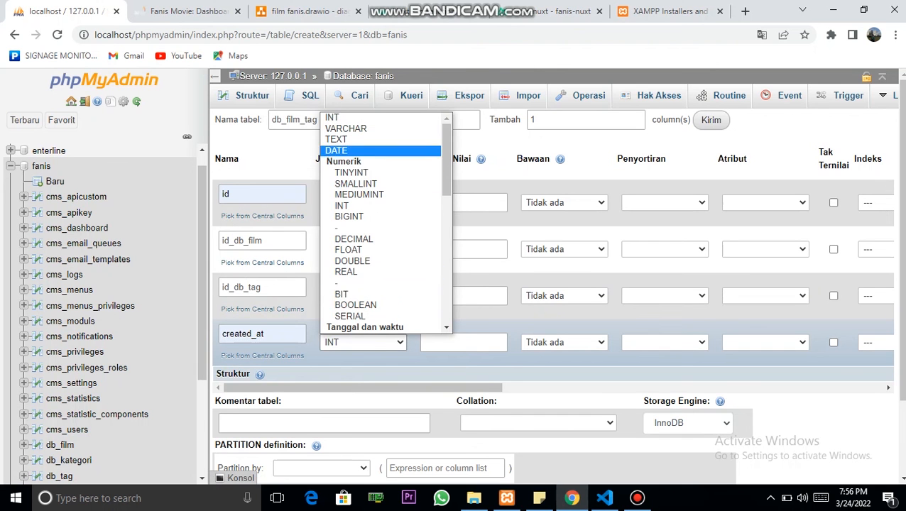
pyautogui.click(335, 149)
pyautogui.click(564, 342)
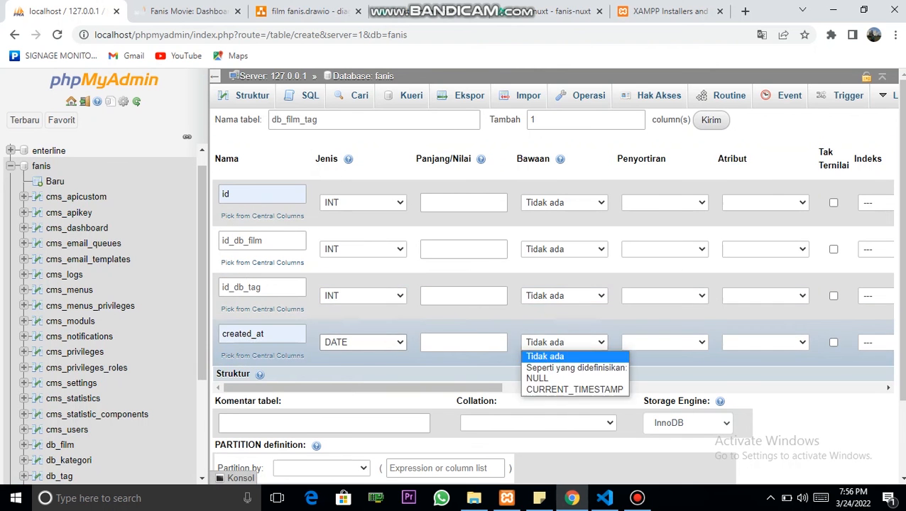
pyautogui.click(537, 378)
pyautogui.click(563, 295)
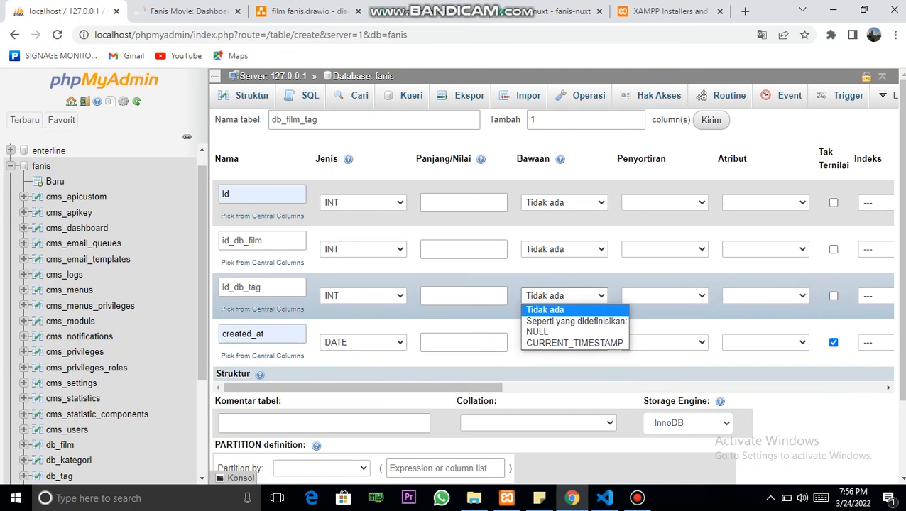
pyautogui.click(537, 332)
pyautogui.click(563, 249)
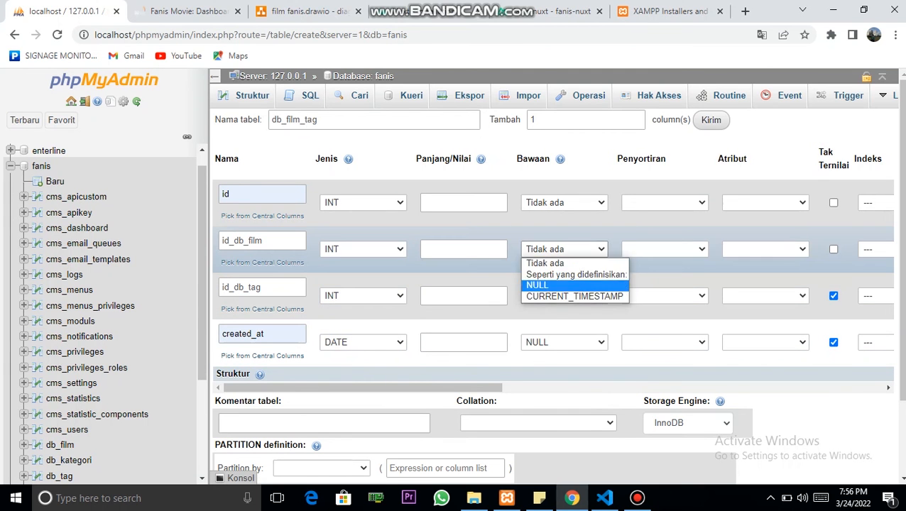
pyautogui.click(537, 286)
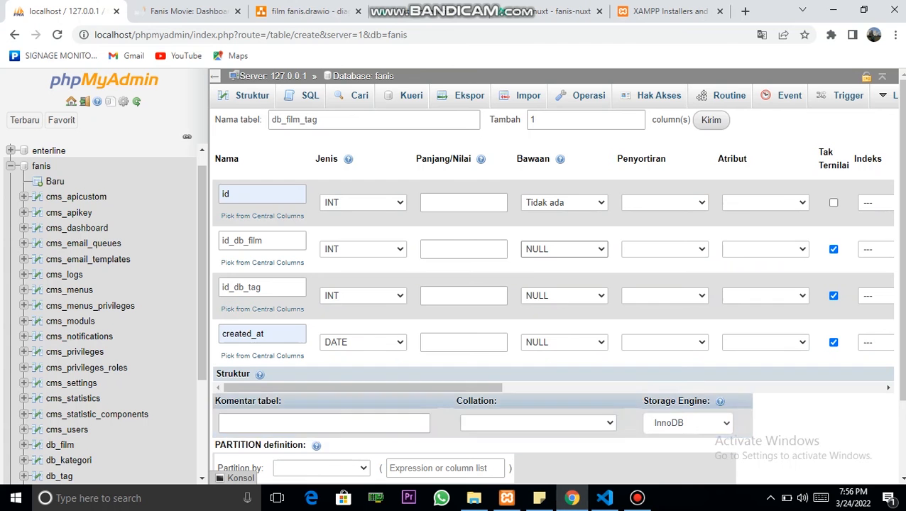
# Make the id column an auto-increment primary key and save the db_film_tag table
pyautogui.hscroll(5, 552, 269)
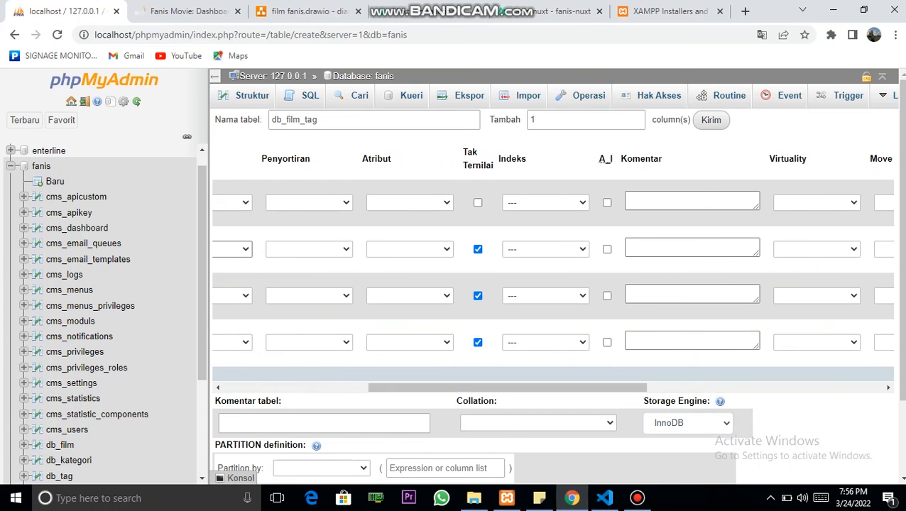
pyautogui.click(606, 202)
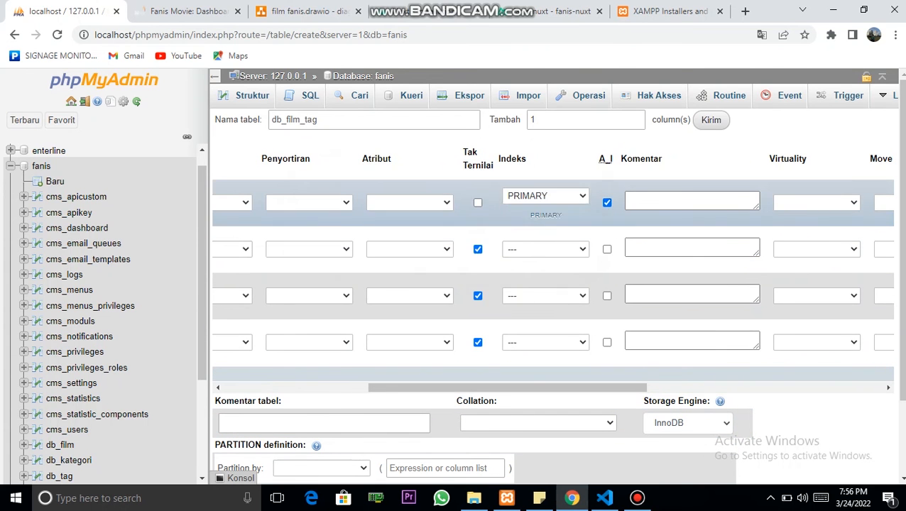
pyautogui.hscroll(-5, 552, 269)
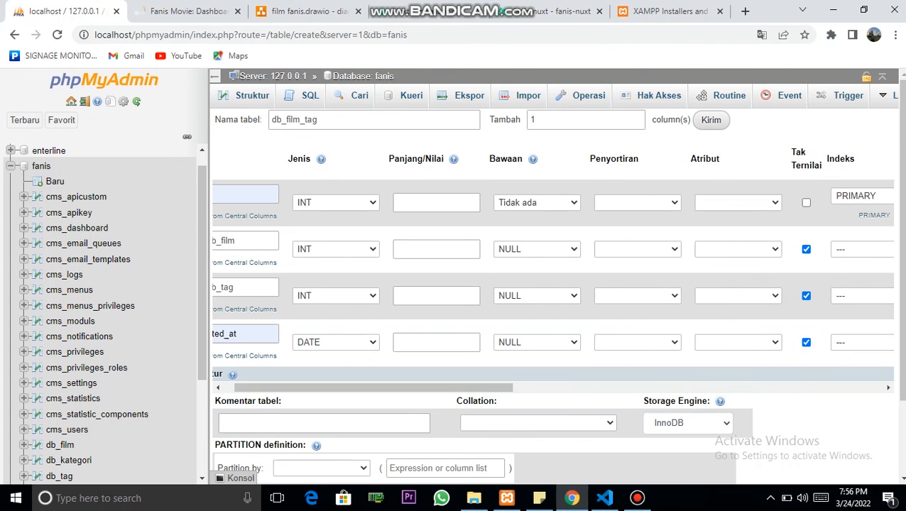
pyautogui.scroll(-3, 553, 270)
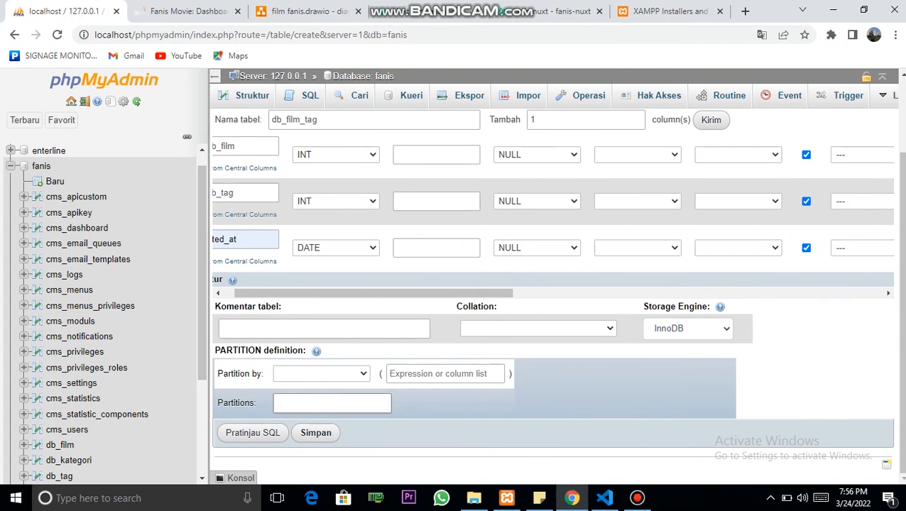
pyautogui.click(316, 433)
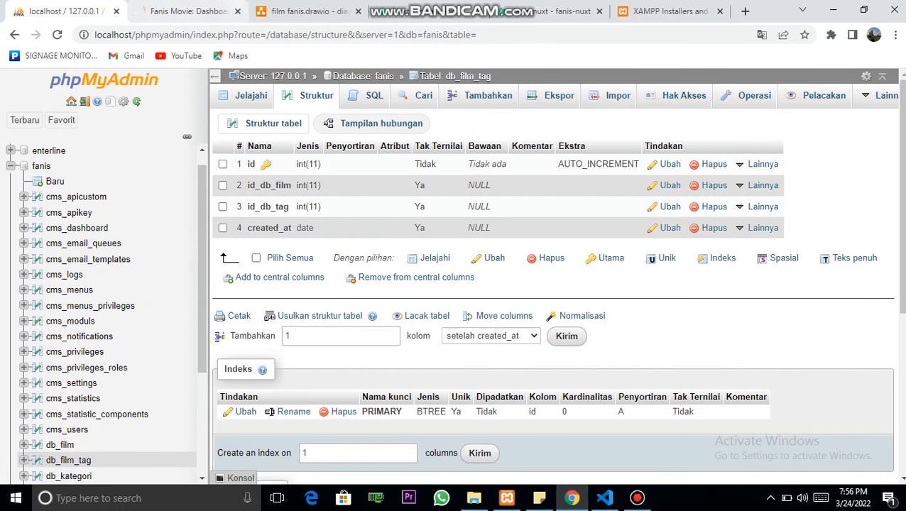
# Consult the draw.io diagram, return to phpMyAdmin and start a new table named db_link_film in the fanis database
pyautogui.click(305, 10)
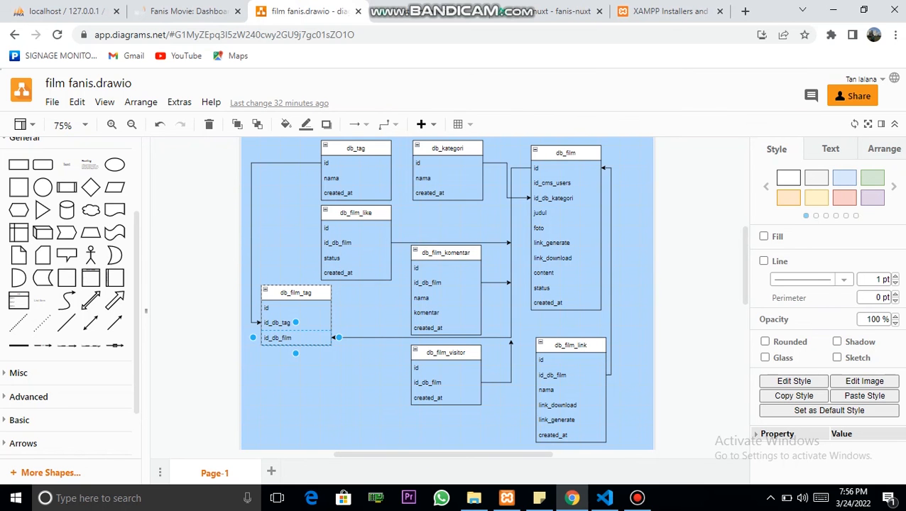
pyautogui.hotkey('ctrl', 'shift', 'Tab')
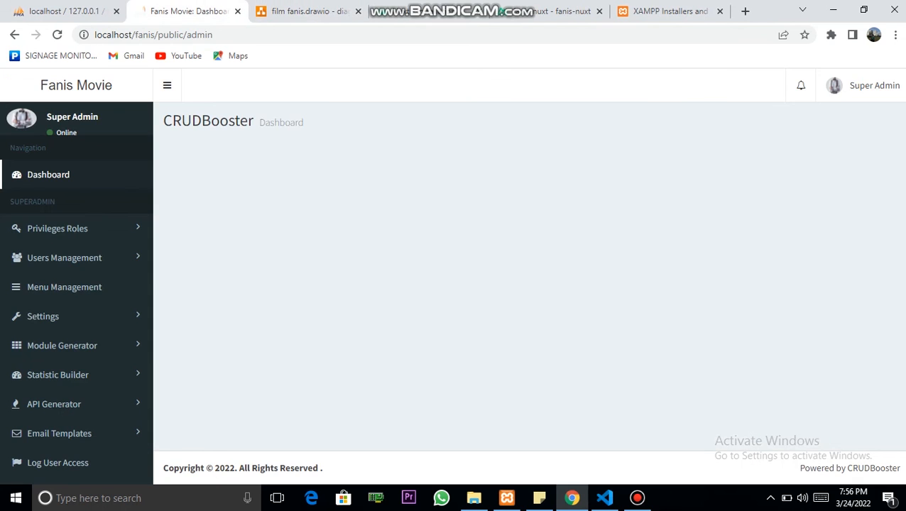
pyautogui.hotkey('ctrl', 'Tab')
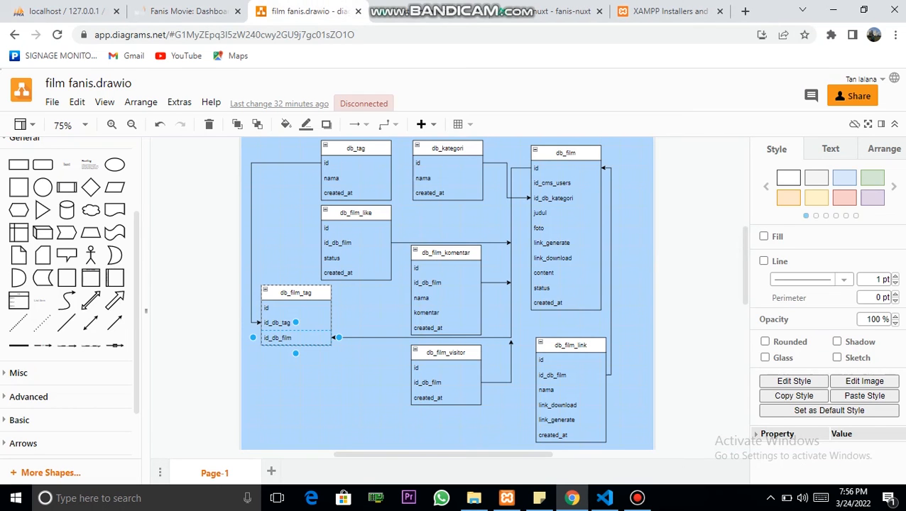
pyautogui.hotkey('ctrl', '1')
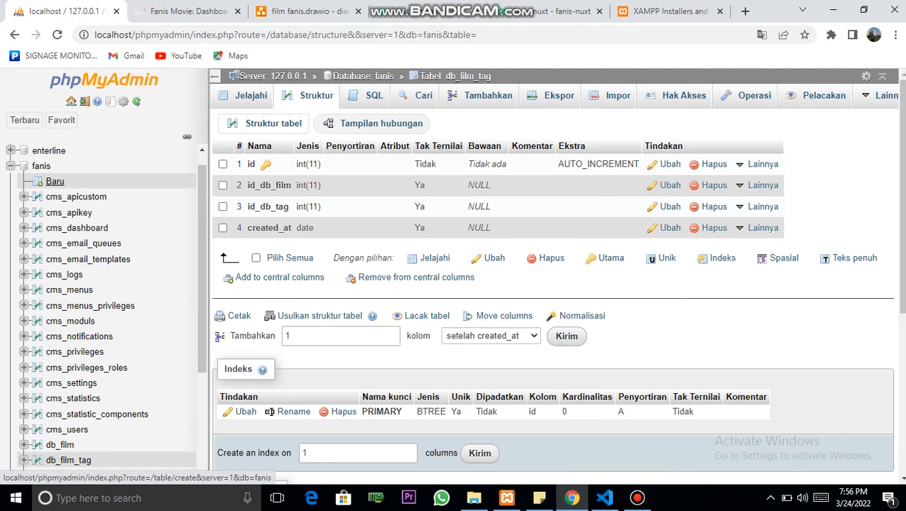
pyautogui.click(55, 182)
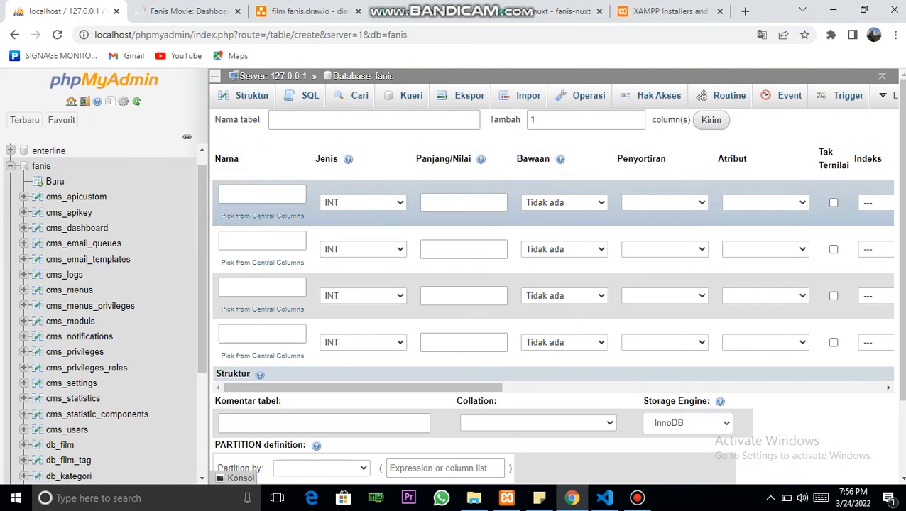
pyautogui.click(284, 119)
pyautogui.write('db_')
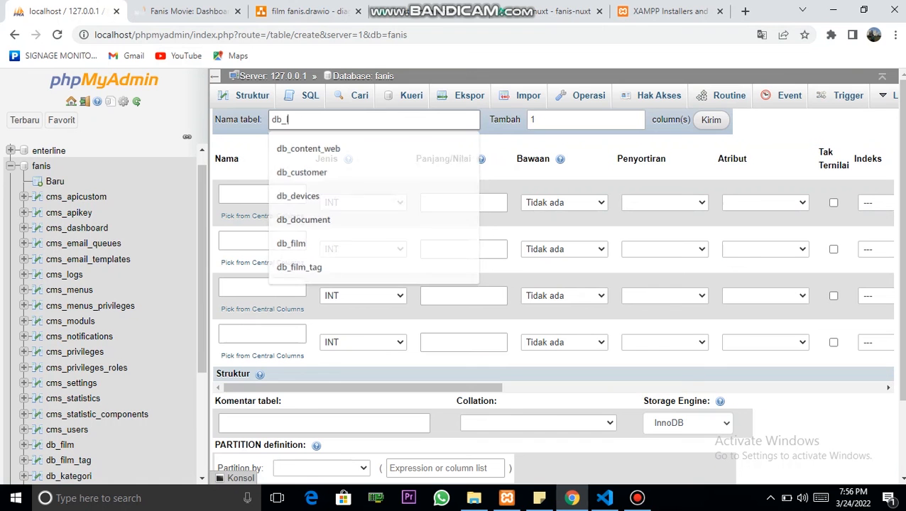
pyautogui.write('lin')
# Name the first four columns of db_link_film id, id_db_film, nama and link_download
pyautogui.doubleClick(262, 195)
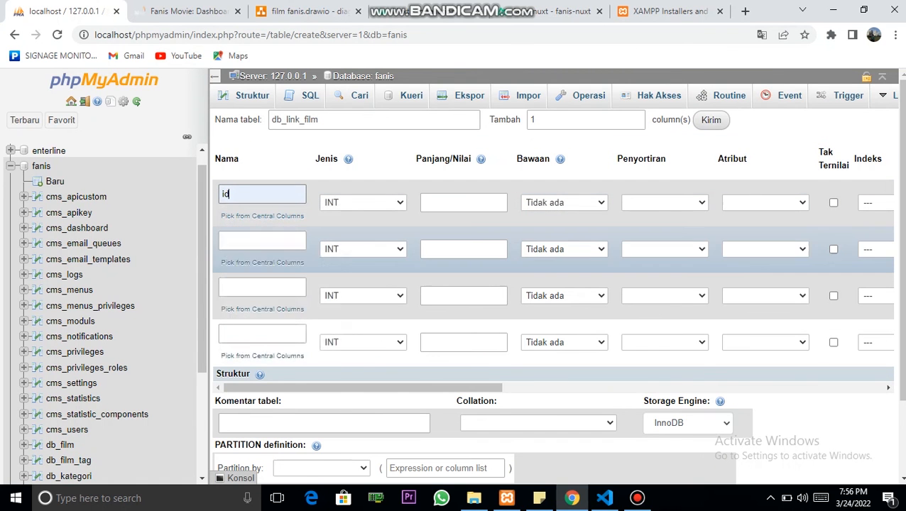
pyautogui.click(261, 241)
pyautogui.write('id_')
pyautogui.press('Down')
pyautogui.press('Down')
pyautogui.press('Down')
pyautogui.press('Down')
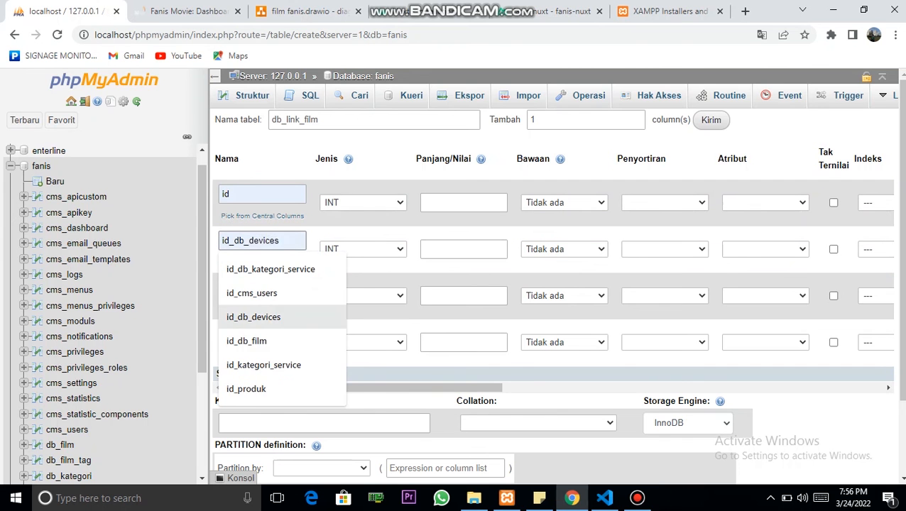
pyautogui.press('Return')
pyautogui.click(261, 288)
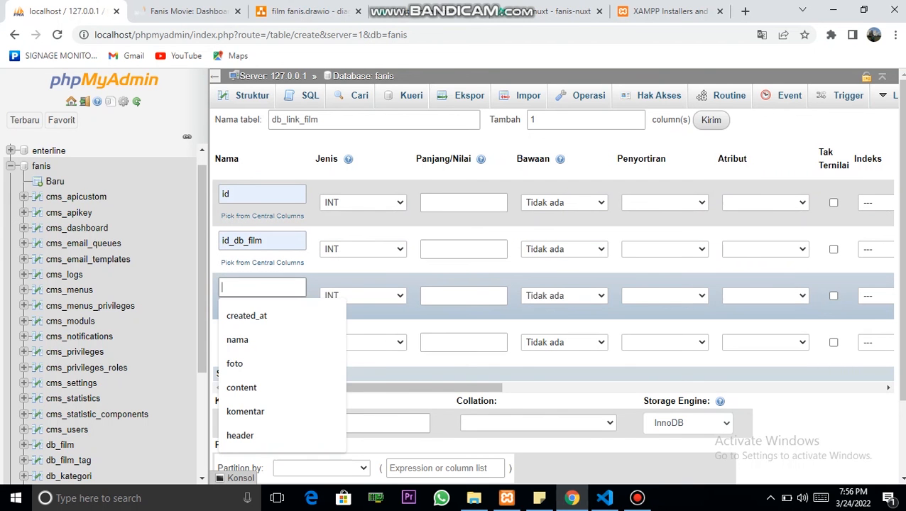
pyautogui.press('Down')
pyautogui.press('Down')
pyautogui.press('Return')
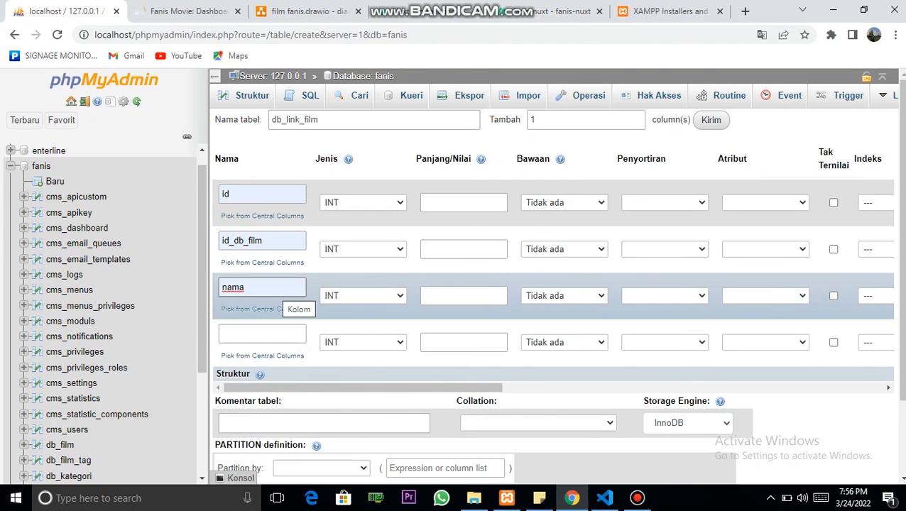
pyautogui.scroll(-2, 261, 287)
pyautogui.click(262, 240)
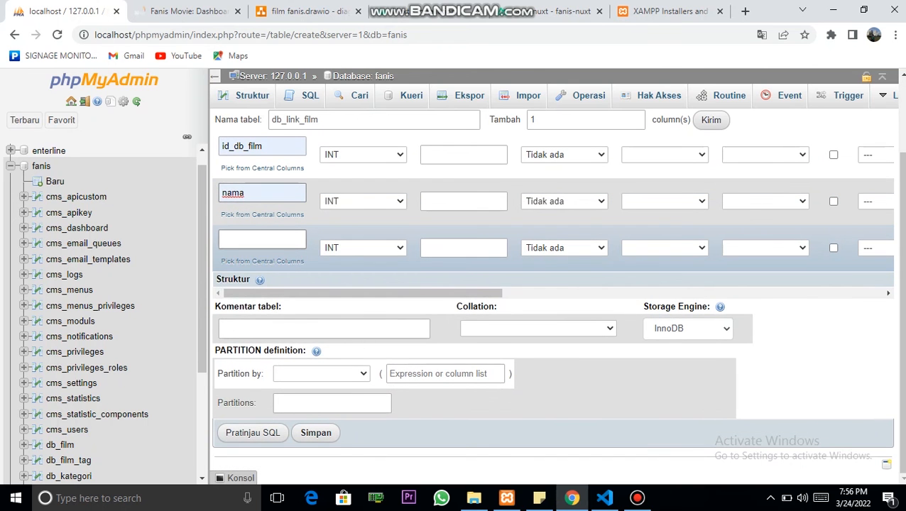
pyautogui.write('link_download')
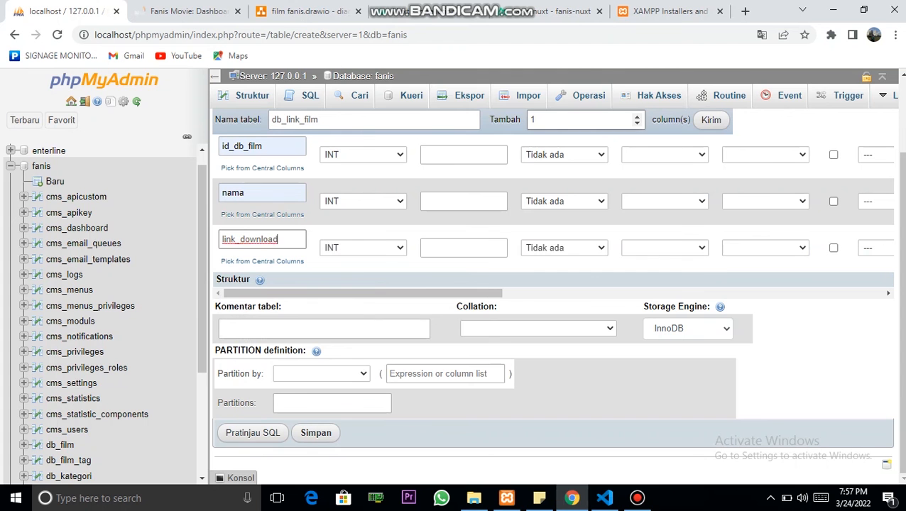
# Add three more columns to the db_link_film definition and name the fifth column link_generare
pyautogui.click(711, 120)
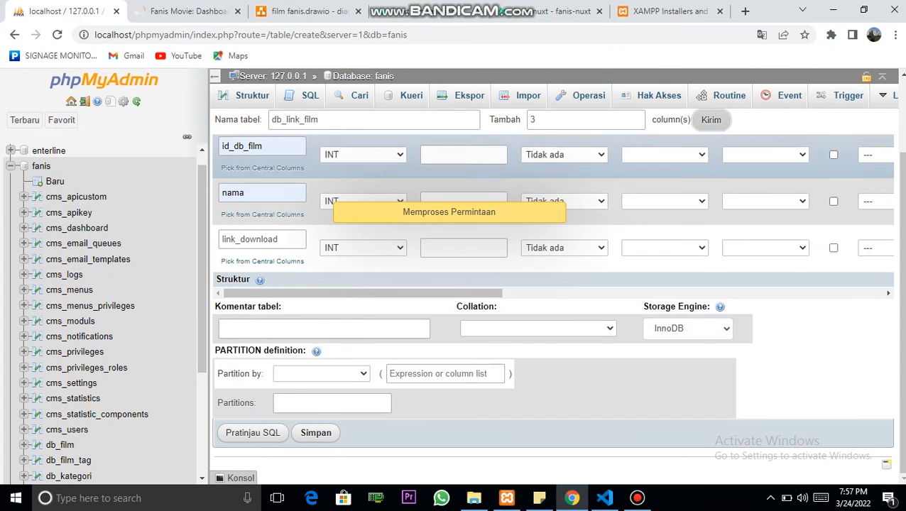
pyautogui.click(262, 286)
pyautogui.write('link_generare')
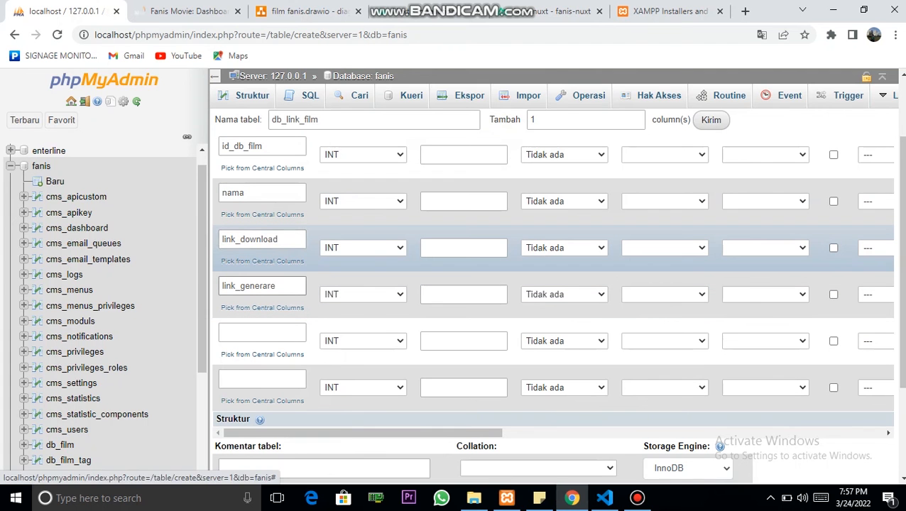
pyautogui.click(280, 240)
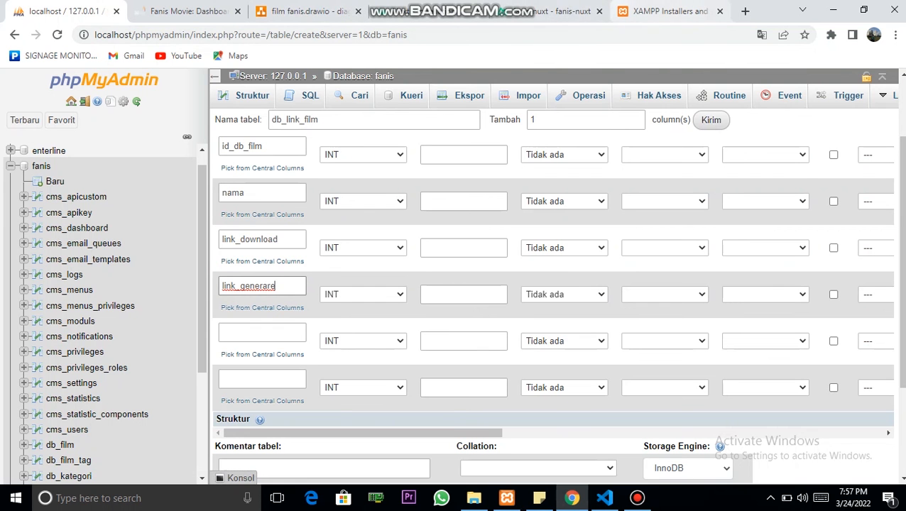
# Consult the draw.io diagram, return to phpMyAdmin, name the sixth column created_at and set its type to DATE
pyautogui.hotkey('ctrl', '3')
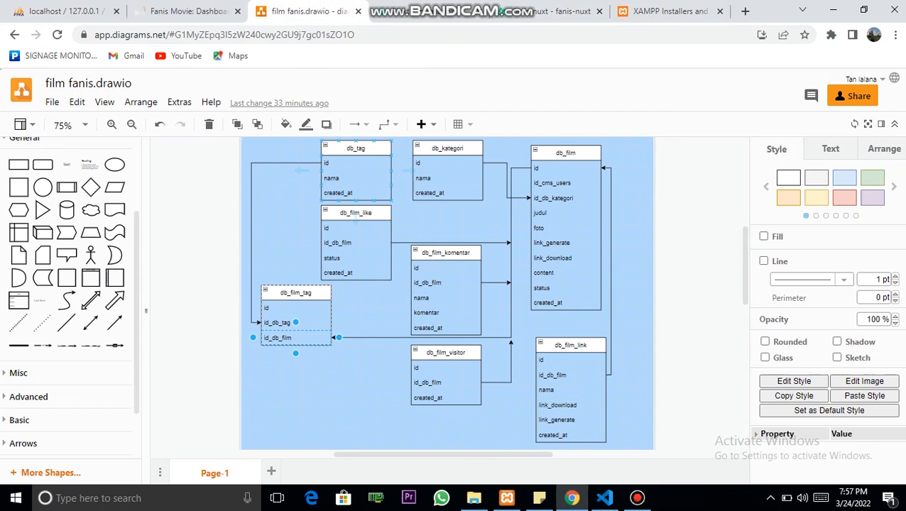
pyautogui.hotkey('ctrl', '1')
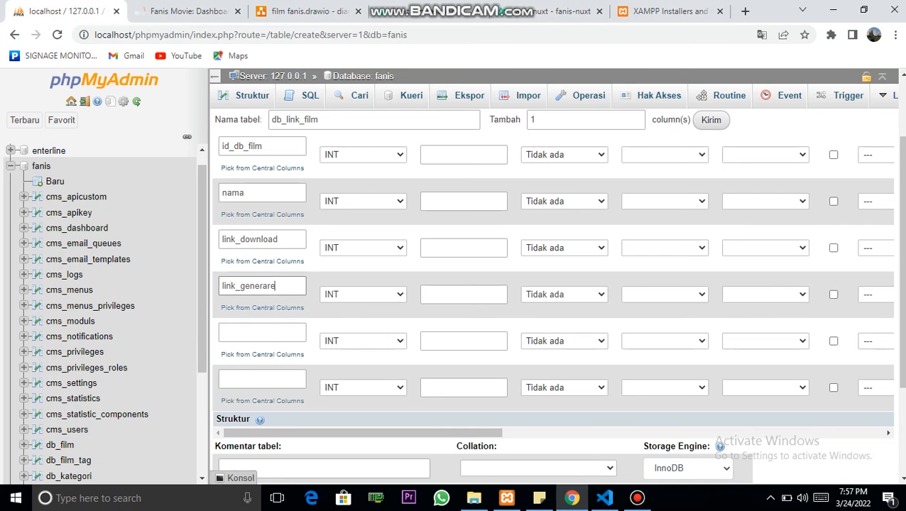
pyautogui.click(262, 332)
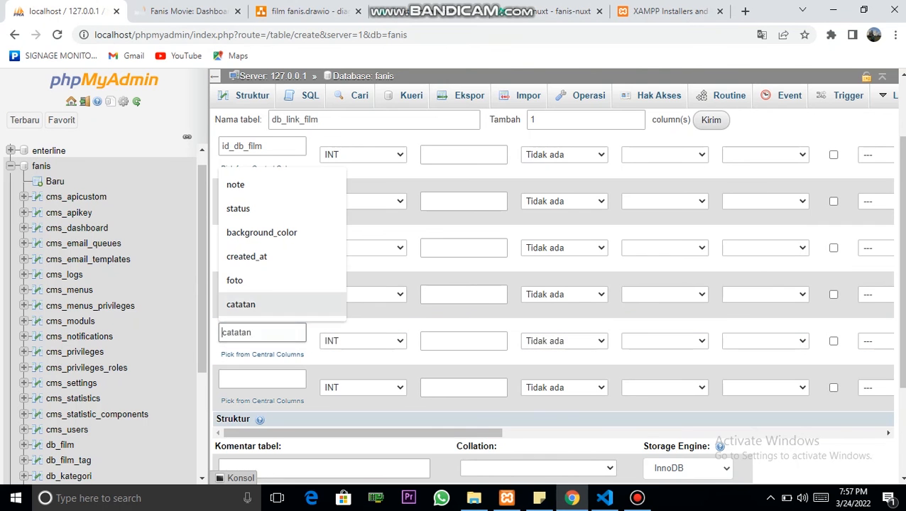
pyautogui.press('Up')
pyautogui.press('Return')
pyautogui.click(362, 340)
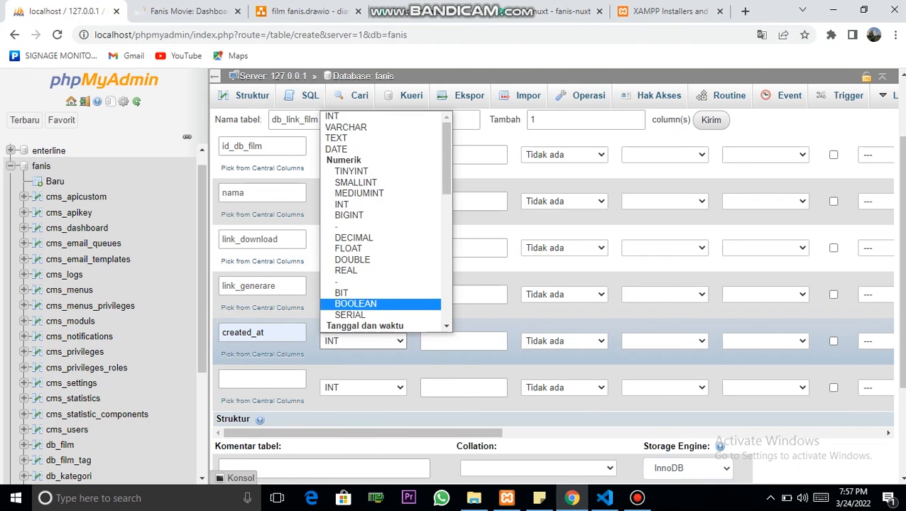
pyautogui.click(336, 149)
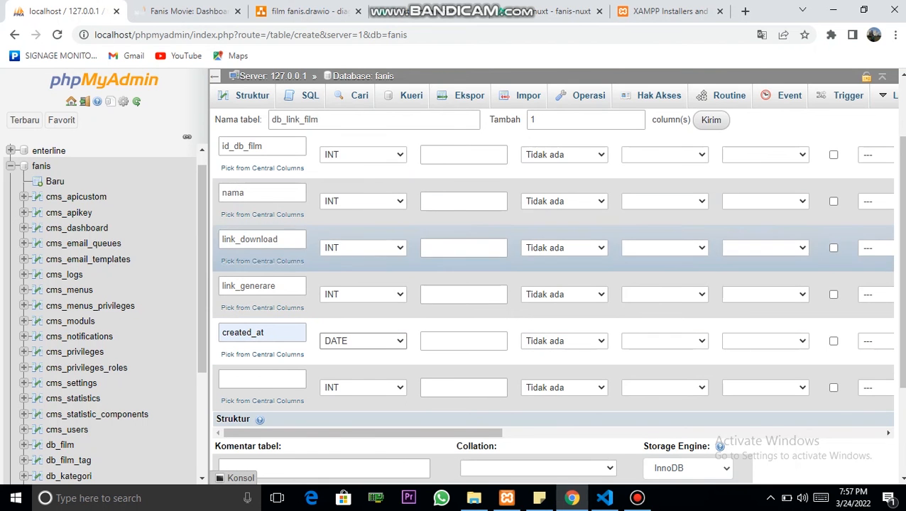
# Set the type of the link_generare, link_download and nama columns to TEXT
pyautogui.click(362, 294)
pyautogui.click(336, 92)
pyautogui.click(363, 247)
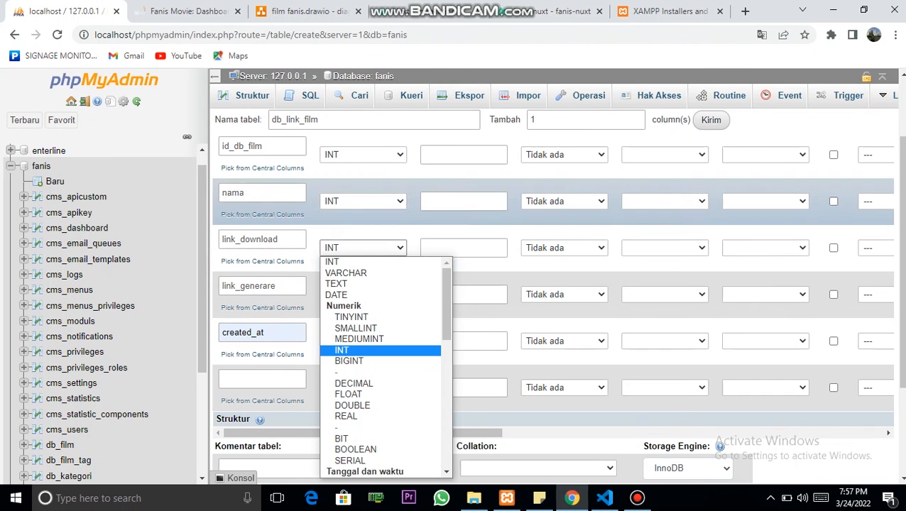
pyautogui.click(336, 282)
pyautogui.click(363, 201)
pyautogui.click(336, 237)
# Make the id column of db_link_film an auto-increment primary key
pyautogui.scroll(1, 336, 239)
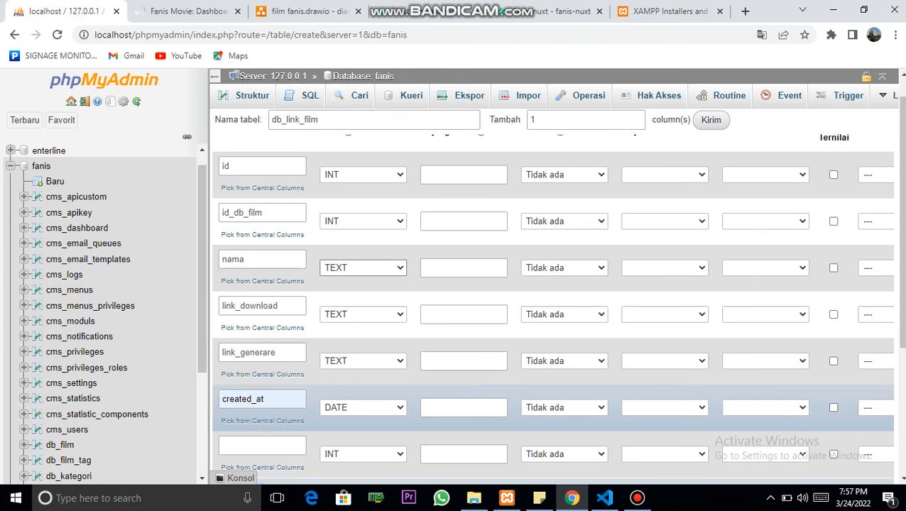
pyautogui.scroll(-1, 336, 412)
pyautogui.scroll(-1, 553, 303)
pyautogui.scroll(2, 553, 302)
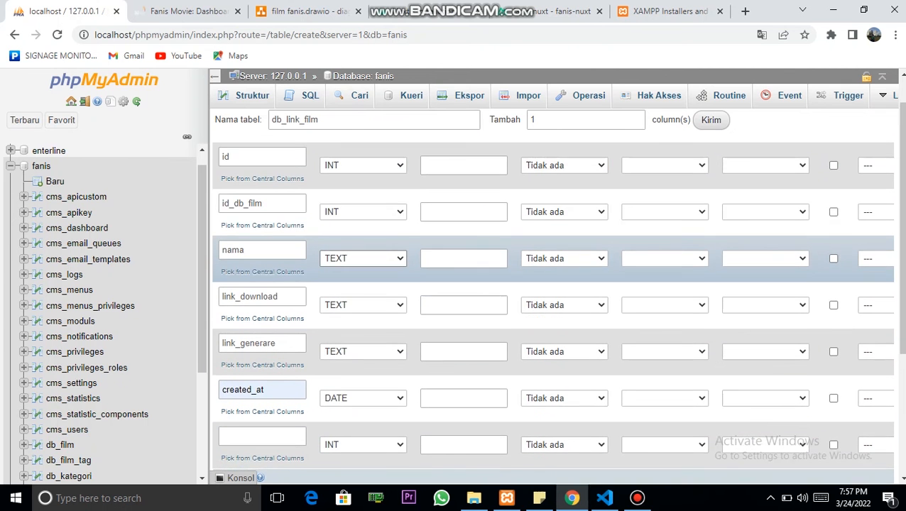
pyautogui.hscroll(5, 540, 301)
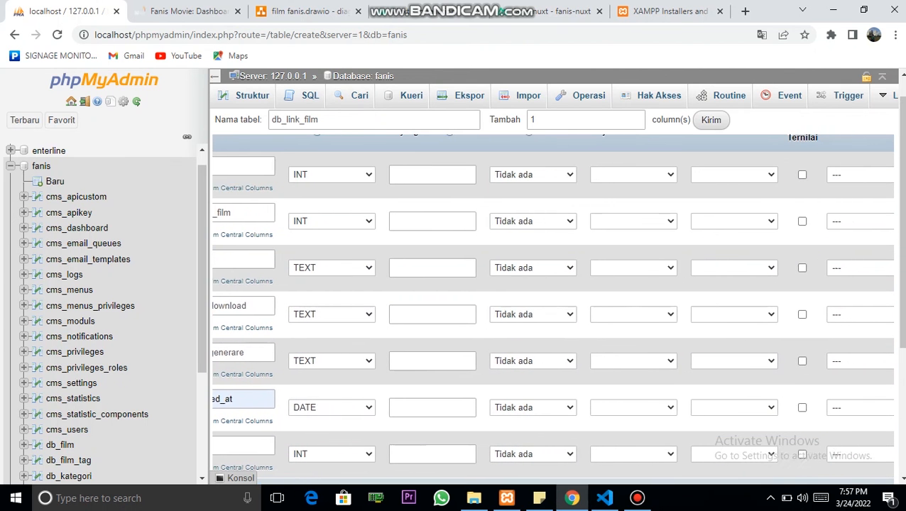
pyautogui.hscroll(1, 553, 306)
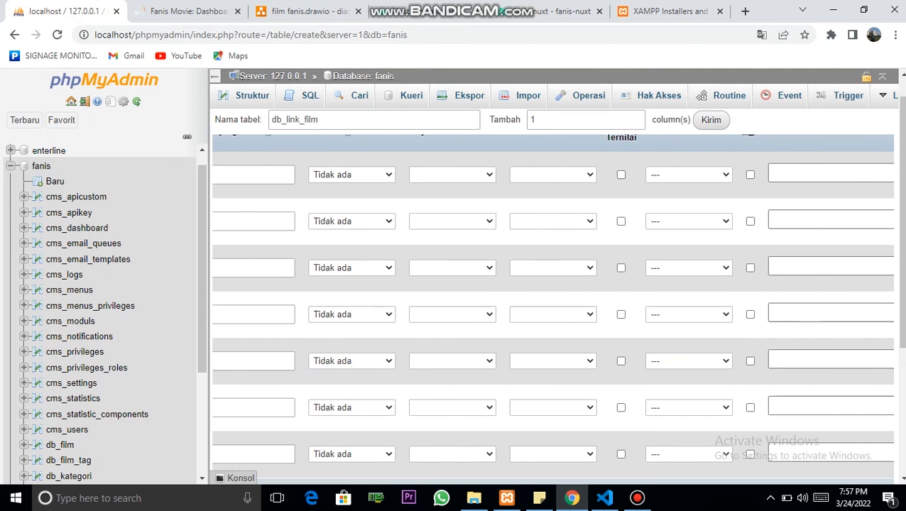
pyautogui.scroll(1, 553, 306)
pyautogui.click(748, 202)
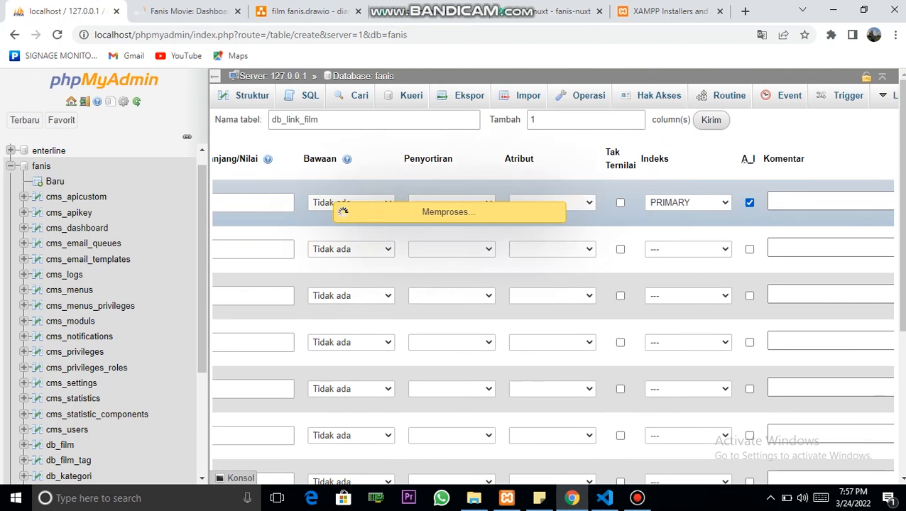
# Set the default to NULL for the id_db_film, nama, link_download, link_generare and created_at columns
pyautogui.click(387, 249)
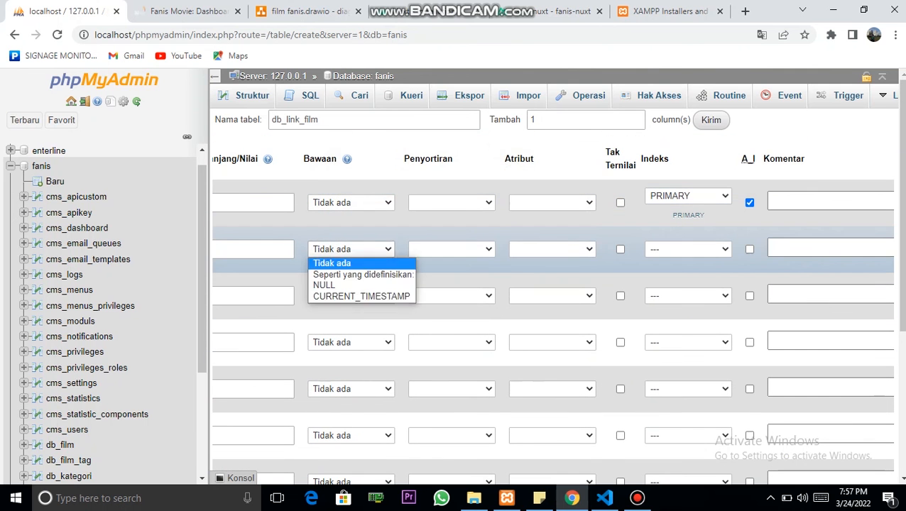
pyautogui.click(324, 285)
pyautogui.click(387, 295)
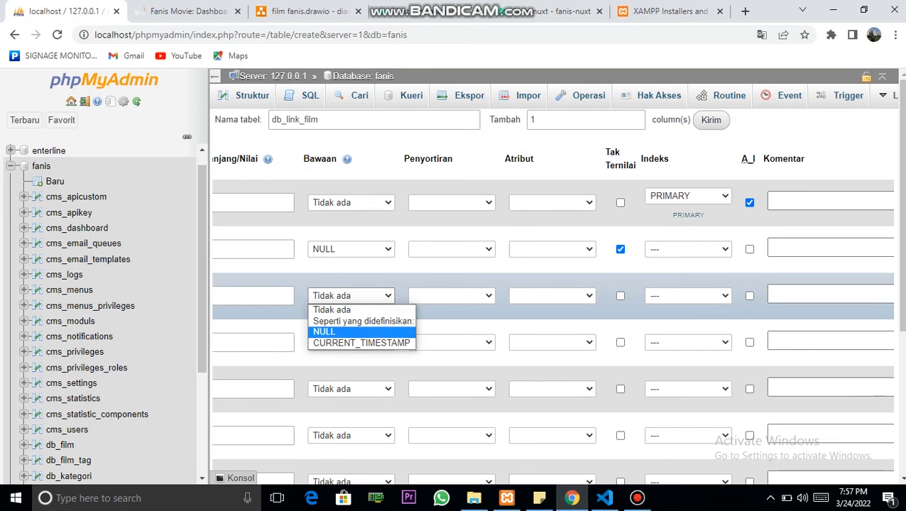
pyautogui.click(324, 331)
pyautogui.click(387, 342)
pyautogui.click(323, 378)
pyautogui.click(387, 389)
pyautogui.click(324, 425)
pyautogui.scroll(-1, 324, 425)
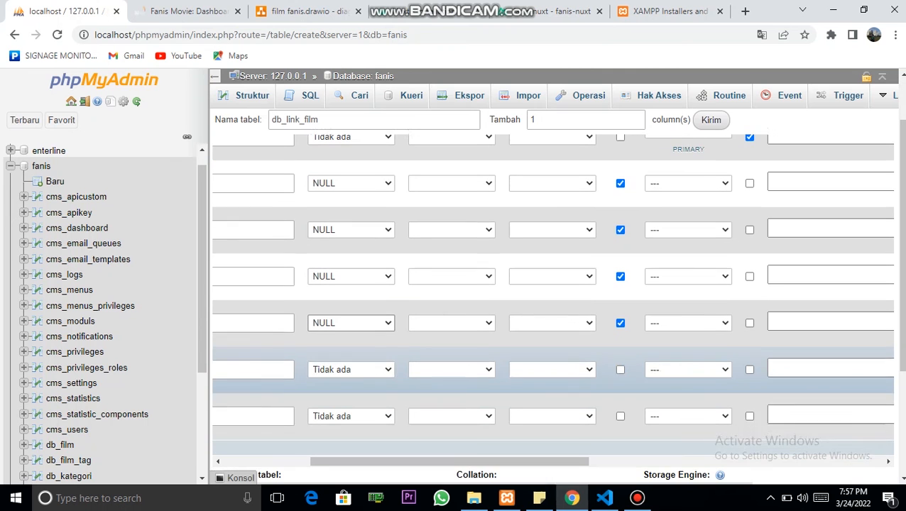
pyautogui.click(324, 368)
pyautogui.click(324, 403)
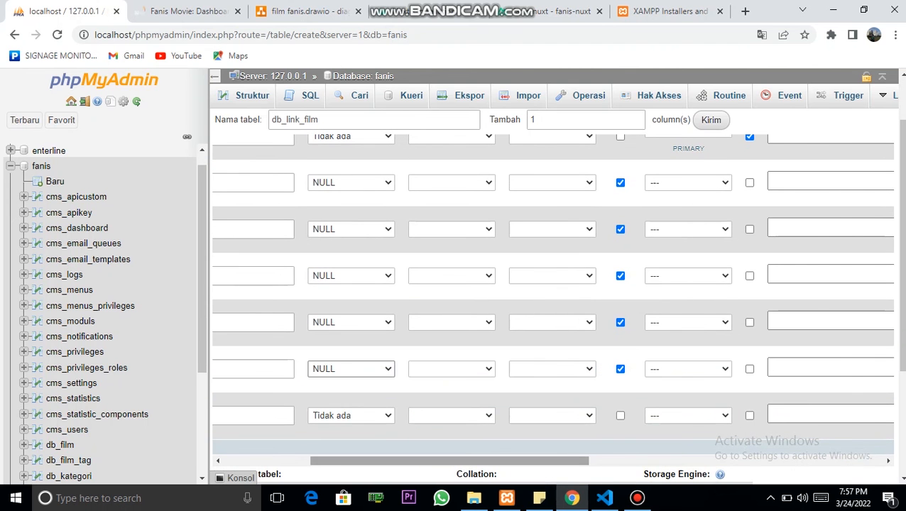
# Review the column definitions and save the db_link_film table
pyautogui.hscroll(-2, 323, 402)
pyautogui.moveTo(376, 461); pyautogui.dragTo(354, 460)
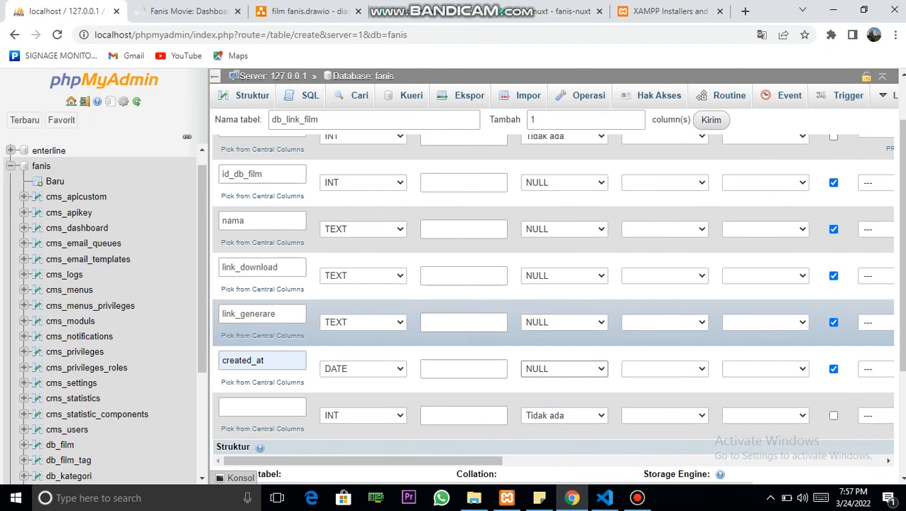
pyautogui.scroll(1, 552, 295)
pyautogui.scroll(-3, 552, 295)
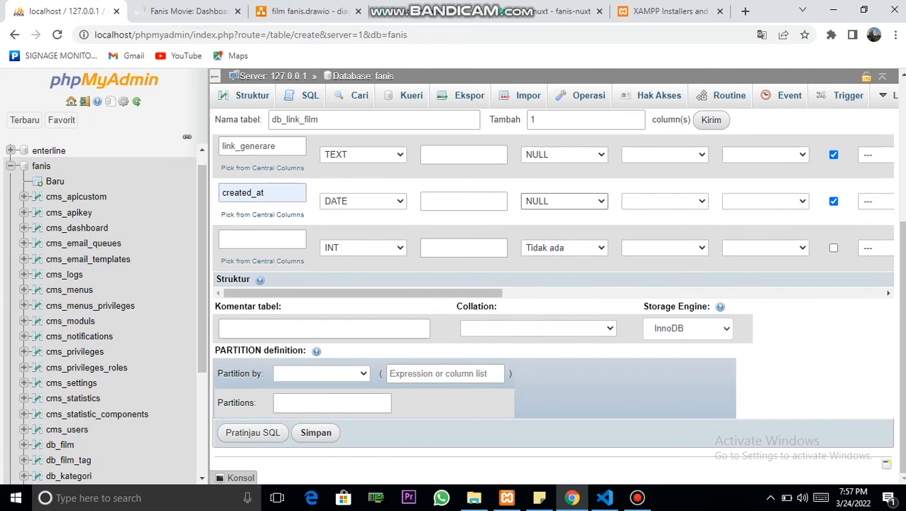
pyautogui.click(315, 432)
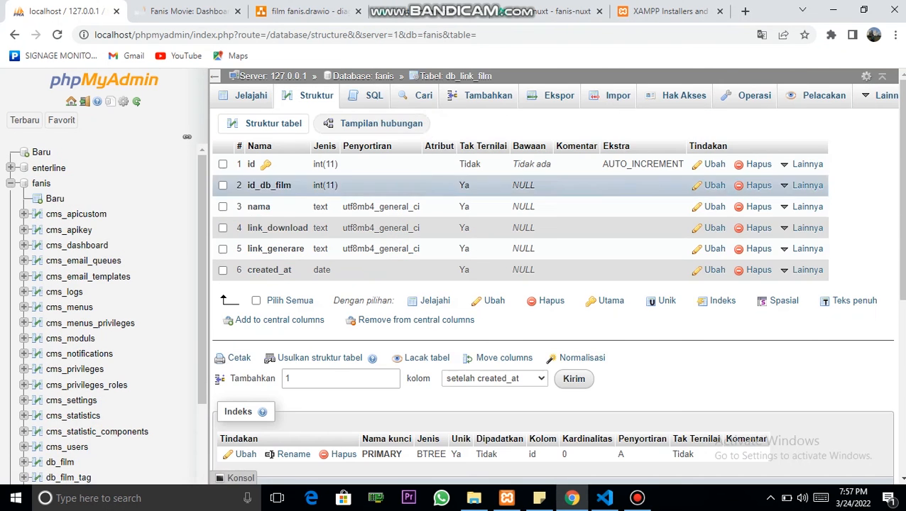
# Compare the saved db_link_film structure in phpMyAdmin with the draw.io diagram
pyautogui.hotkey('ctrl', '3')
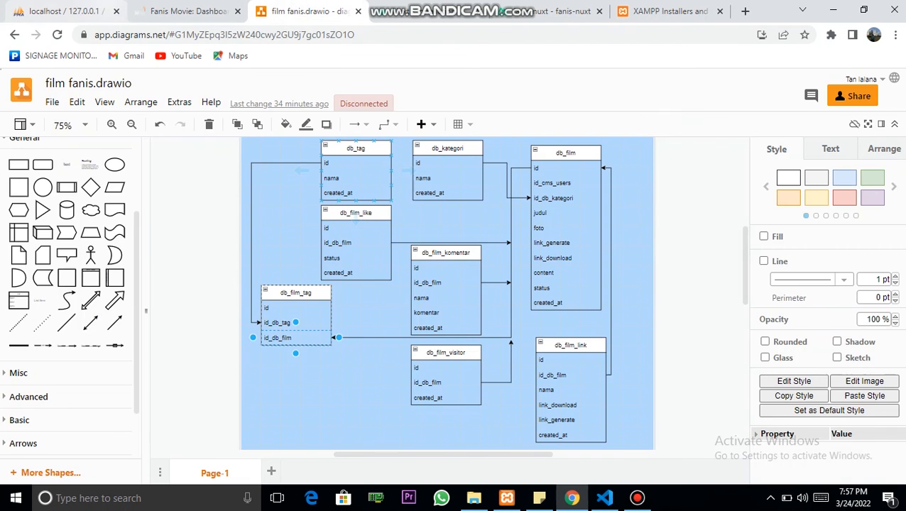
pyautogui.hotkey('ctrl', '1')
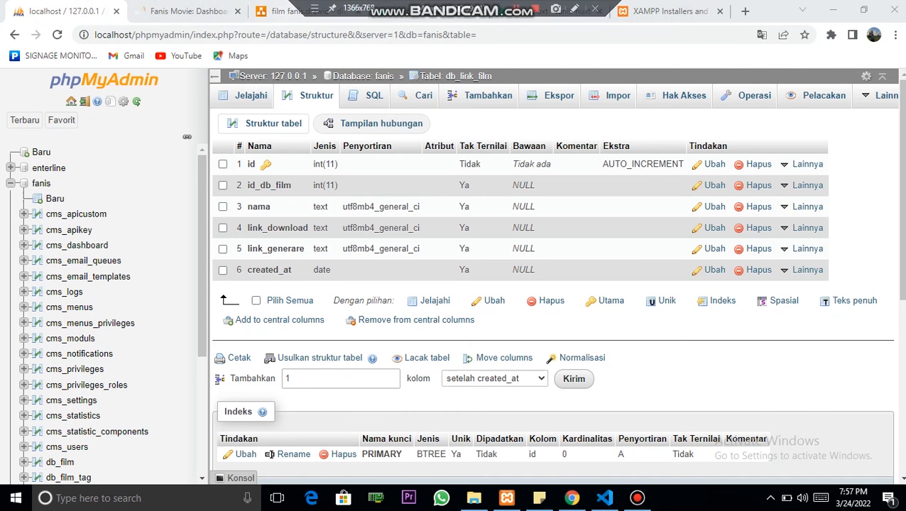
pyautogui.hotkey('ctrl', '3')
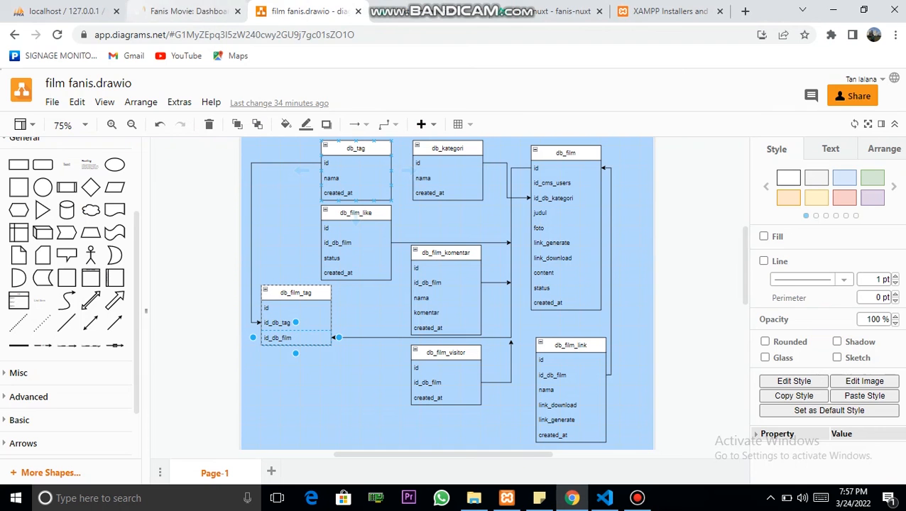
pyautogui.click(68, 11)
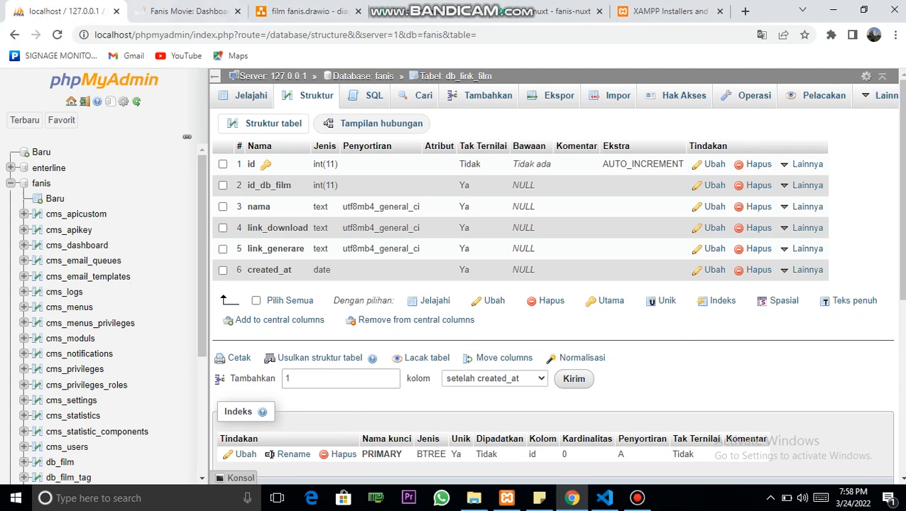